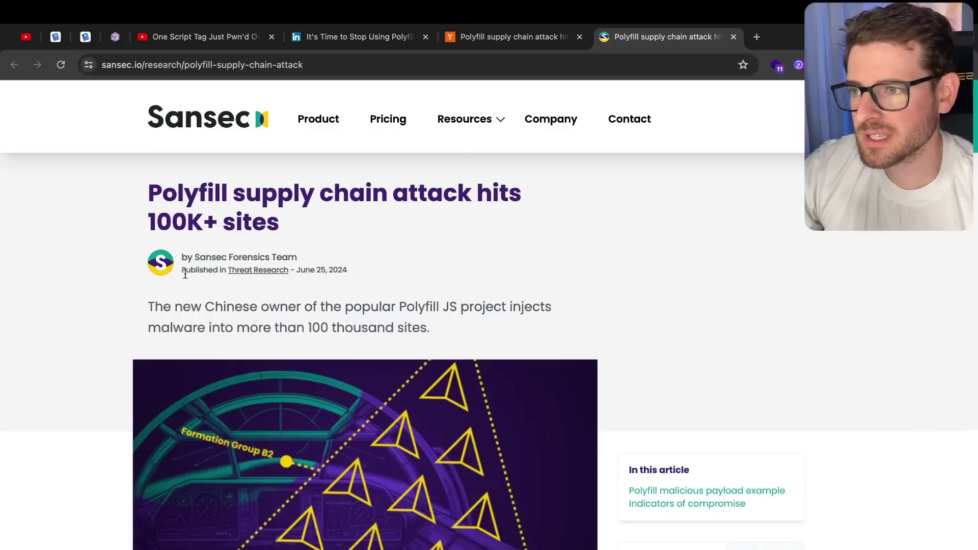
Skim the top of the Sansec article and briefly highlight 'Polyfill' in its title.
scroll(185, 273, "down", 1)
scroll(185, 273, "up", 1)
scroll(145, 304, "down", 1)
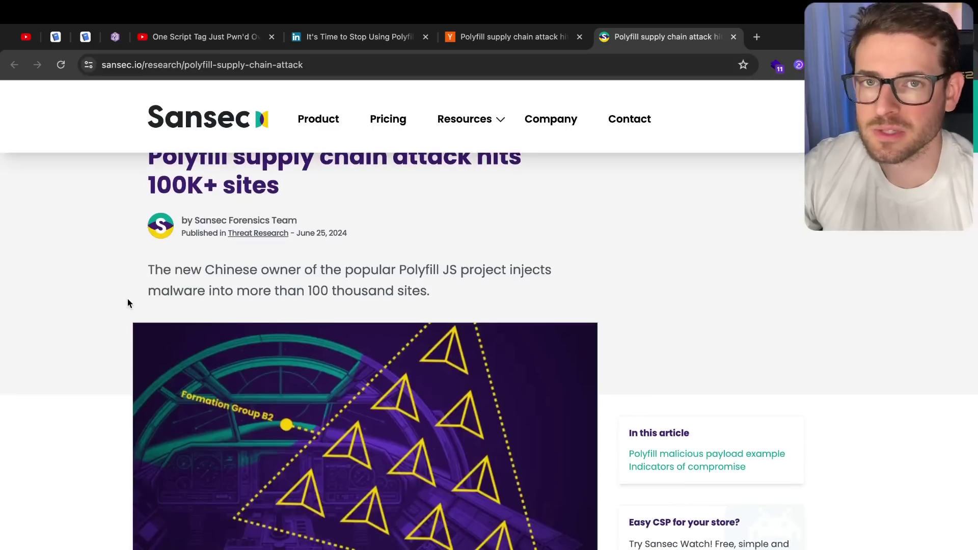
scroll(128, 300, "up", 1)
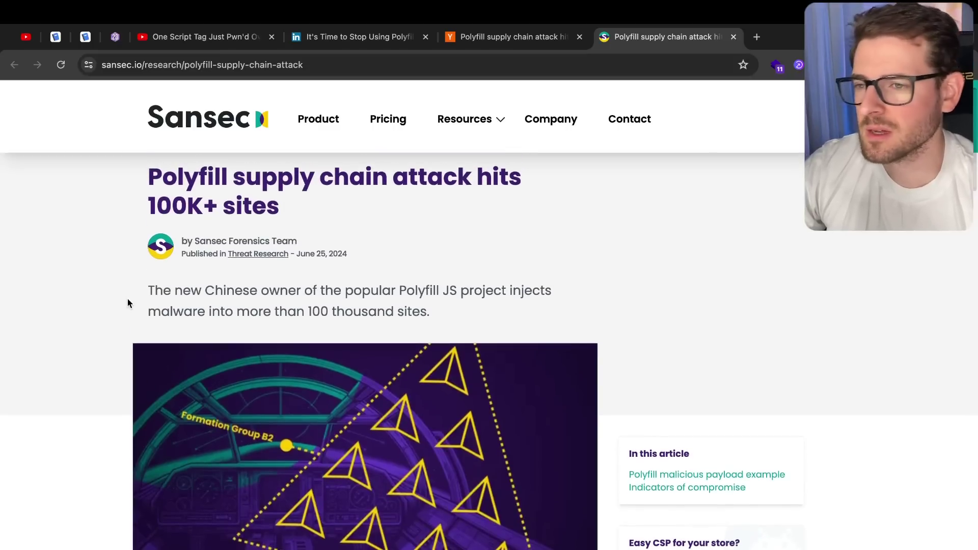
scroll(128, 305, "up", 1)
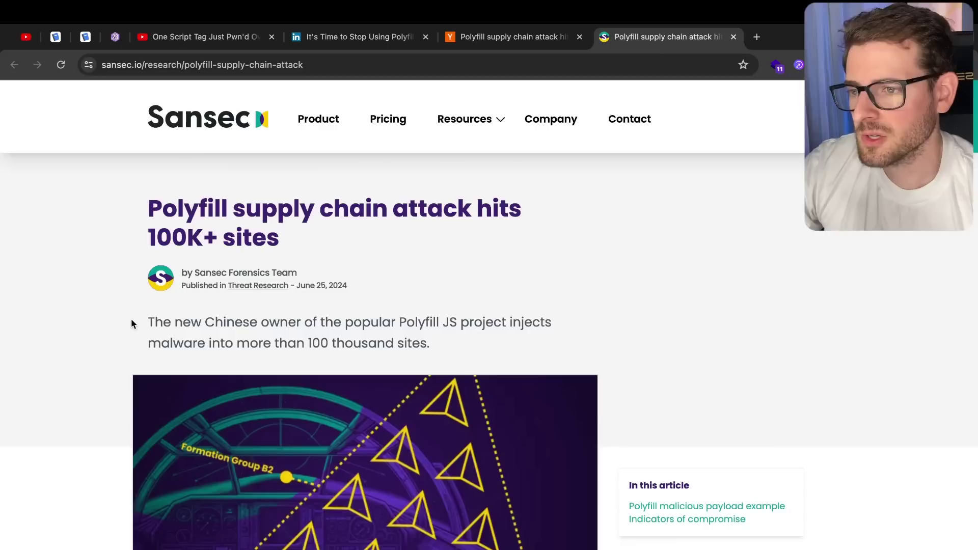
double_click(195, 211)
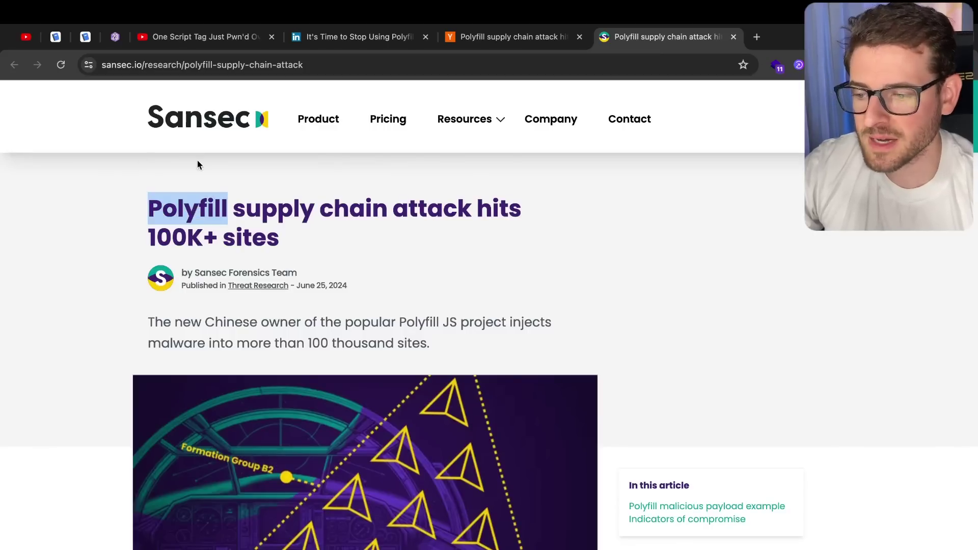
left_click(113, 303)
Read down the article to the Polyfill malicious payload example section.
scroll(113, 304, "down", 2)
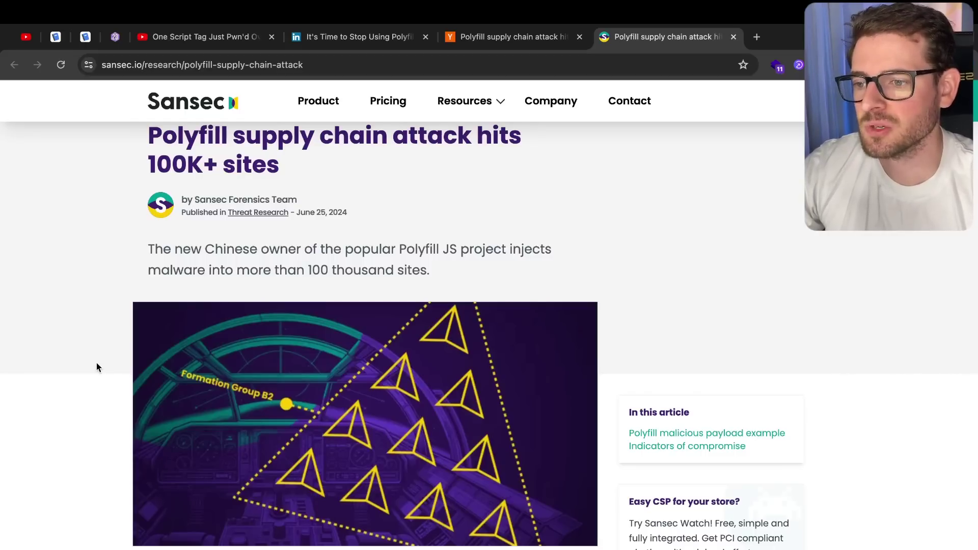
scroll(96, 367, "down", 1)
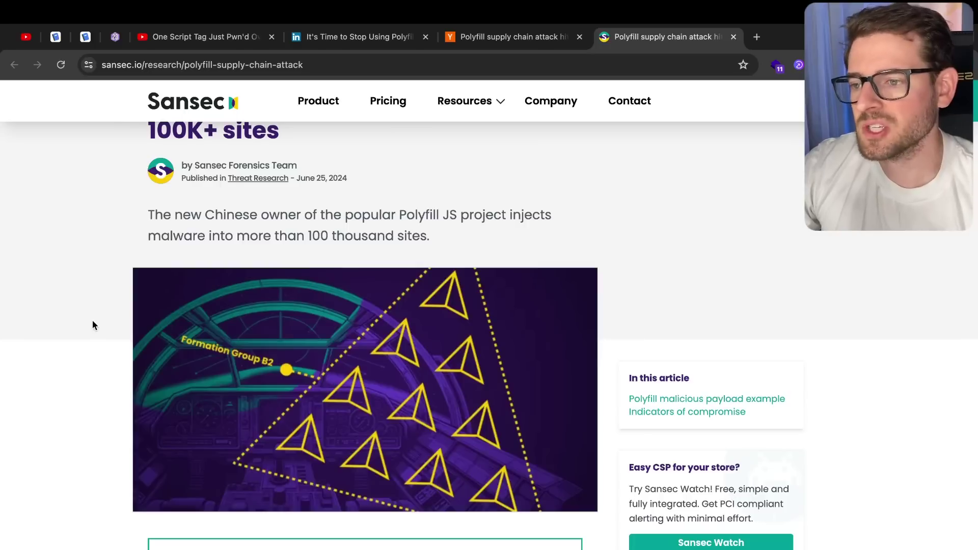
scroll(93, 322, "down", 6)
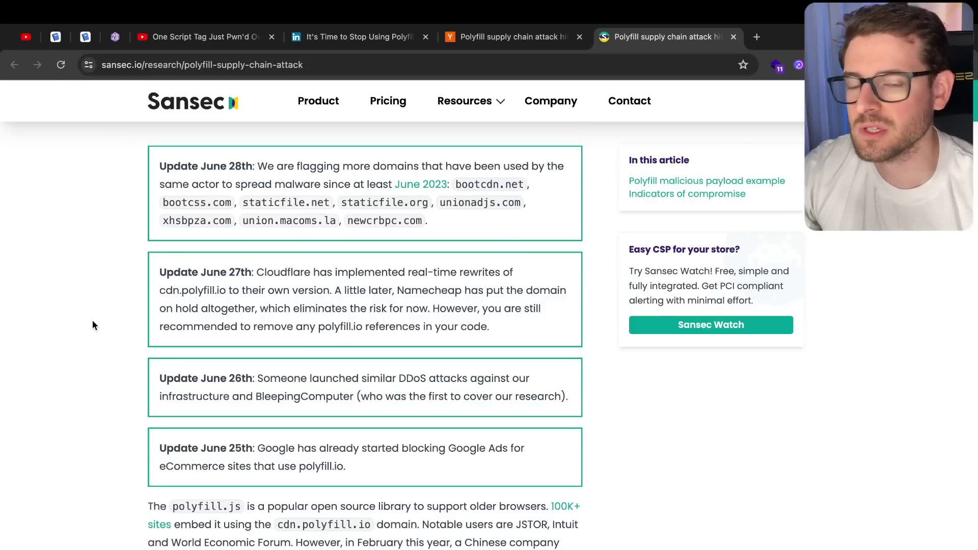
scroll(93, 321, "down", 1)
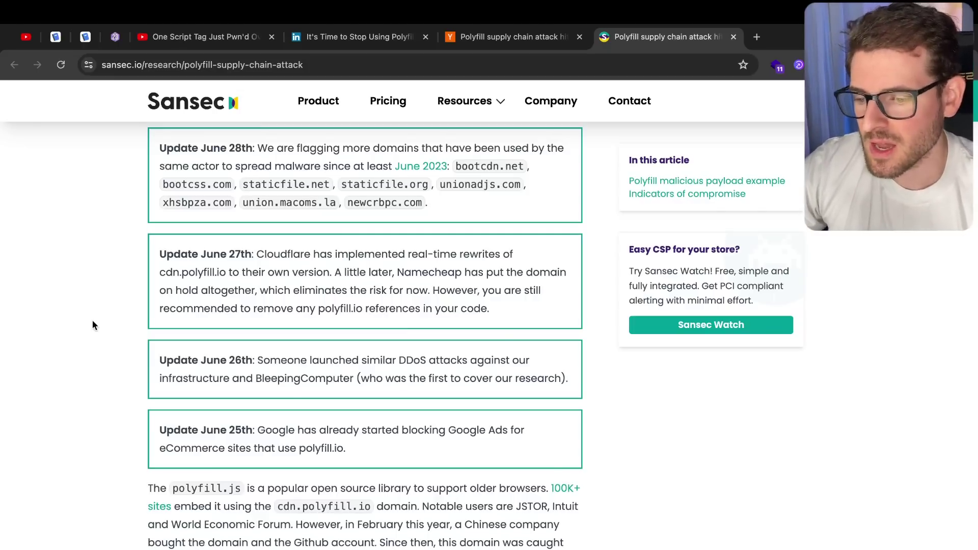
scroll(93, 322, "down", 5)
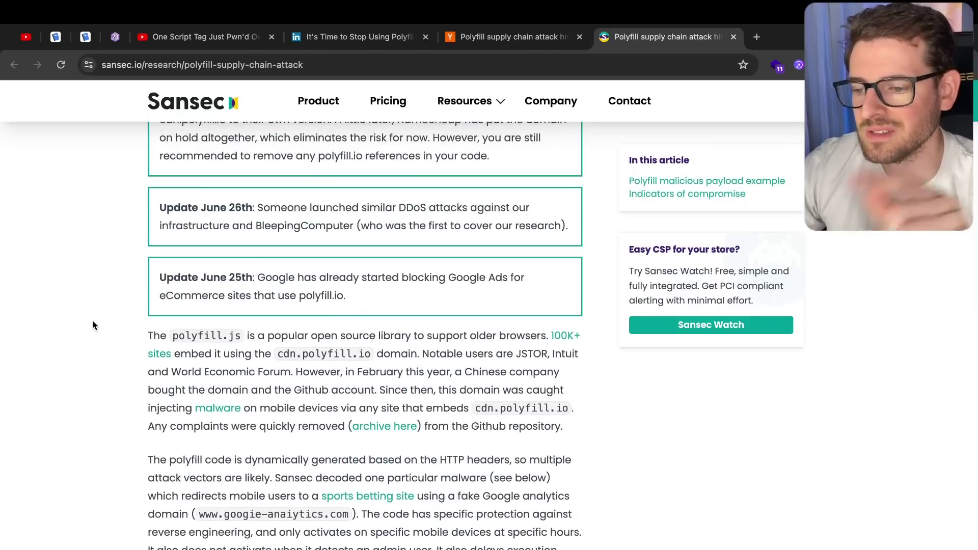
scroll(103, 283, "down", 5)
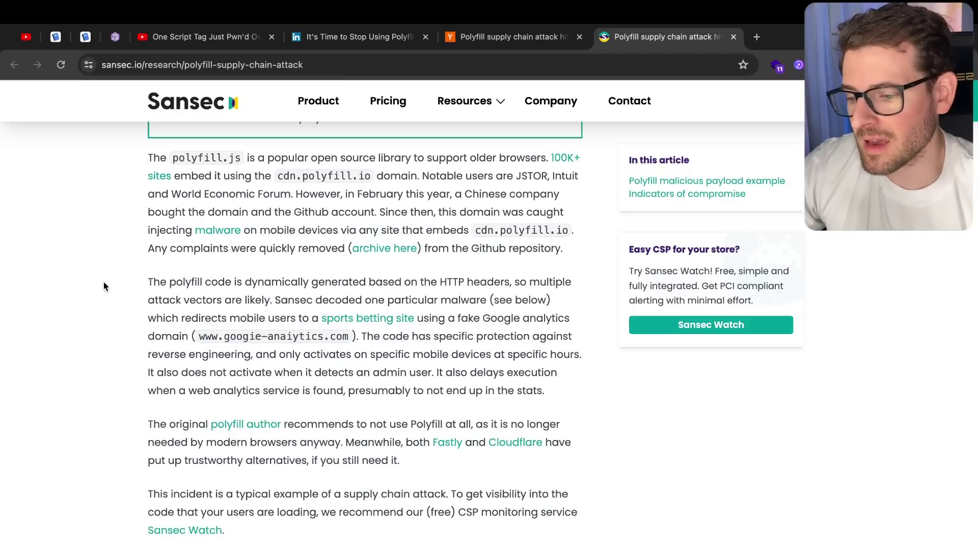
Read through the malicious payload code block and the Indicators of compromise list.
scroll(103, 283, "down", 10)
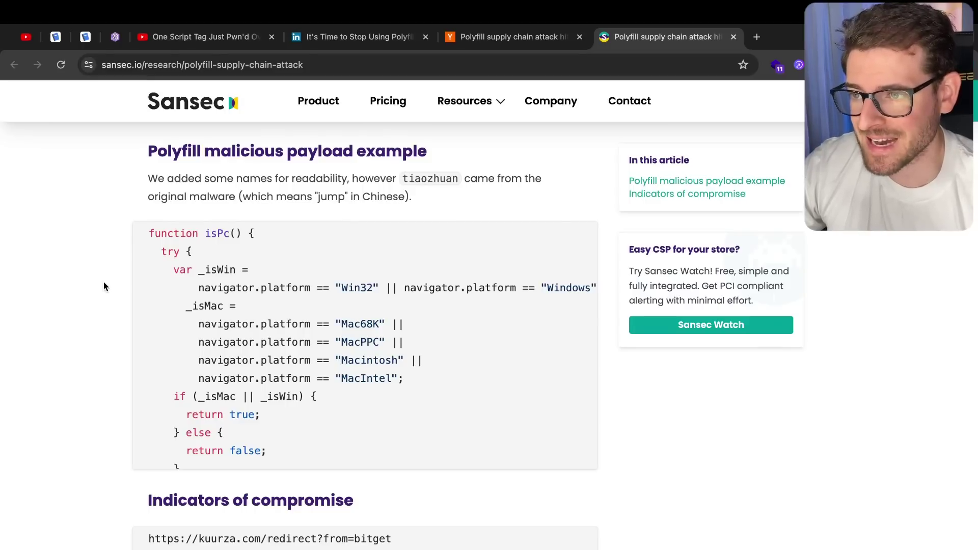
scroll(103, 286, "down", 3)
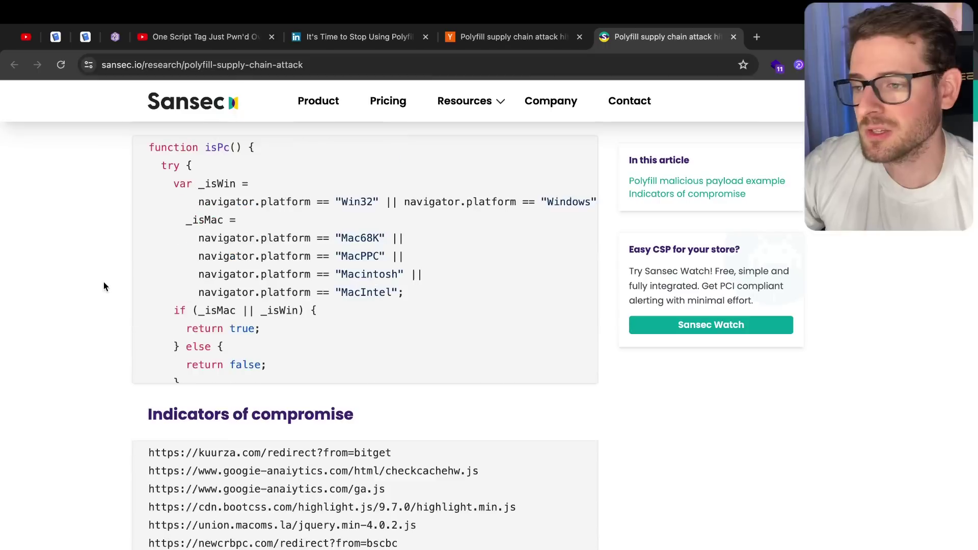
scroll(104, 286, "up", 5)
scroll(104, 287, "up", 2)
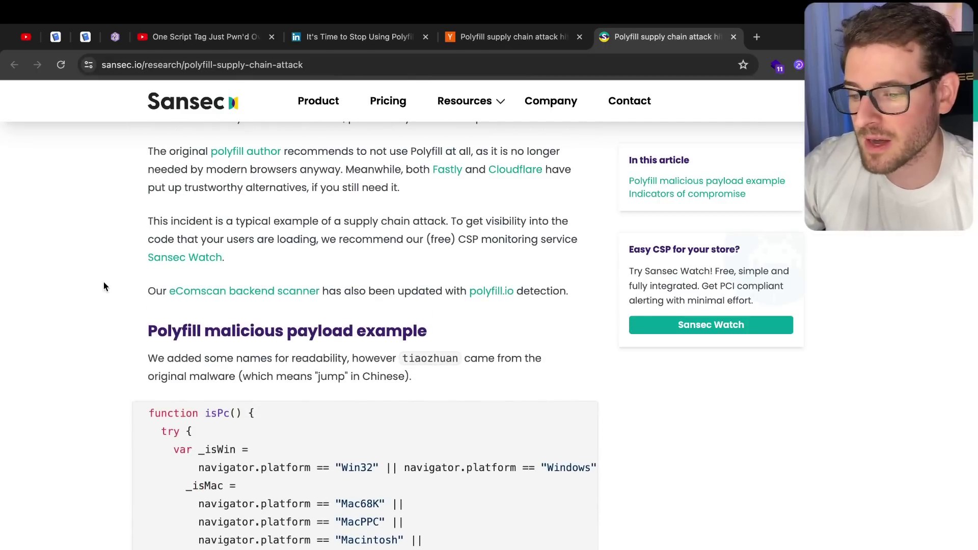
scroll(88, 385, "down", 3)
scroll(187, 355, "down", 5)
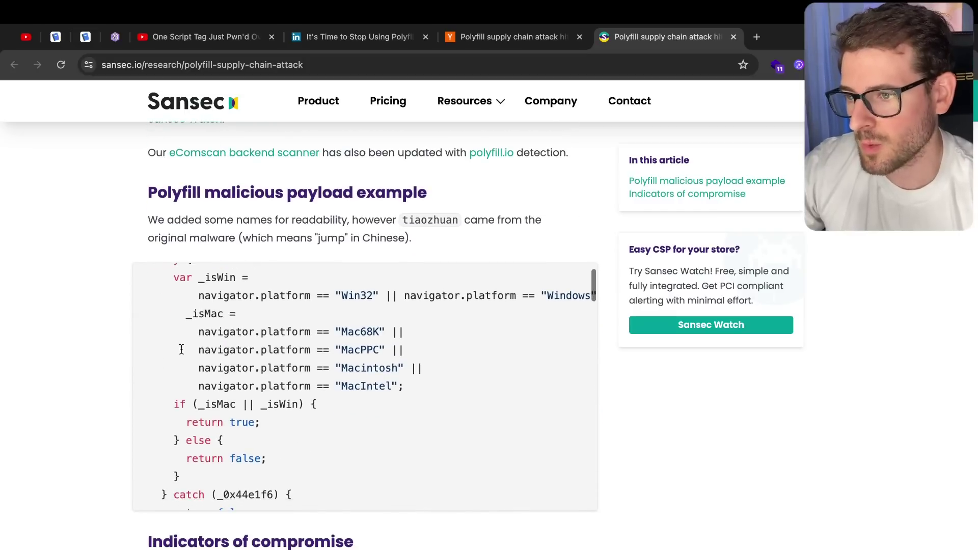
scroll(252, 370, "down", 10)
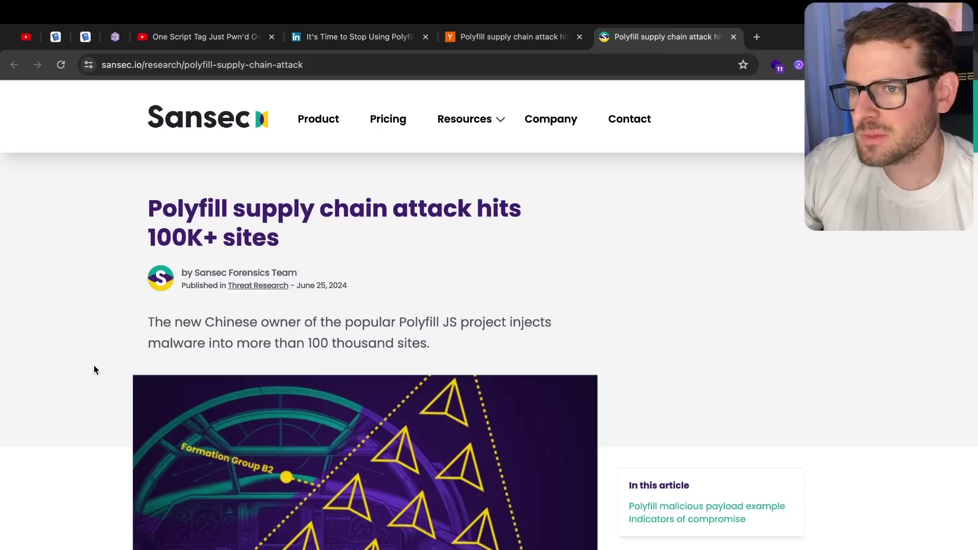
scroll(94, 365, "down", 2)
scroll(94, 365, "up", 1)
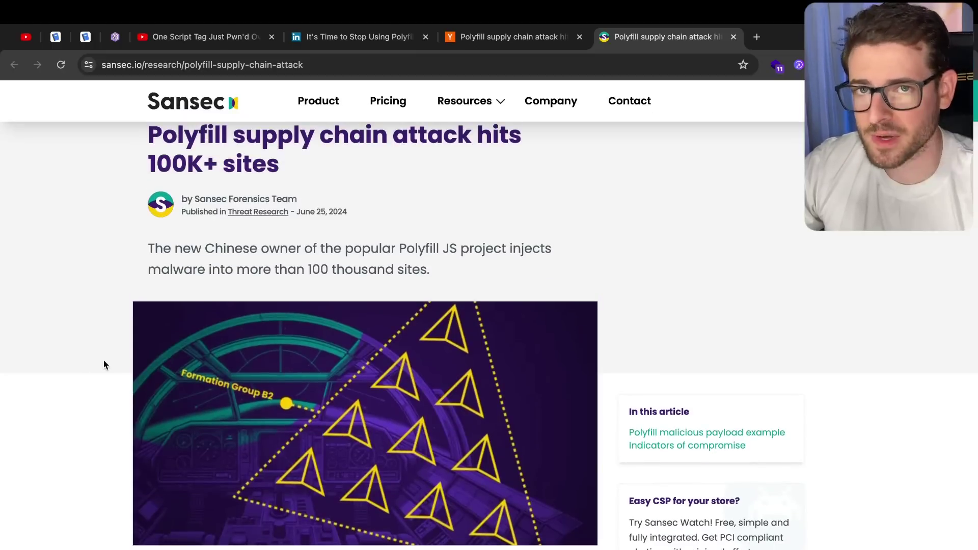
scroll(103, 359, "down", 10)
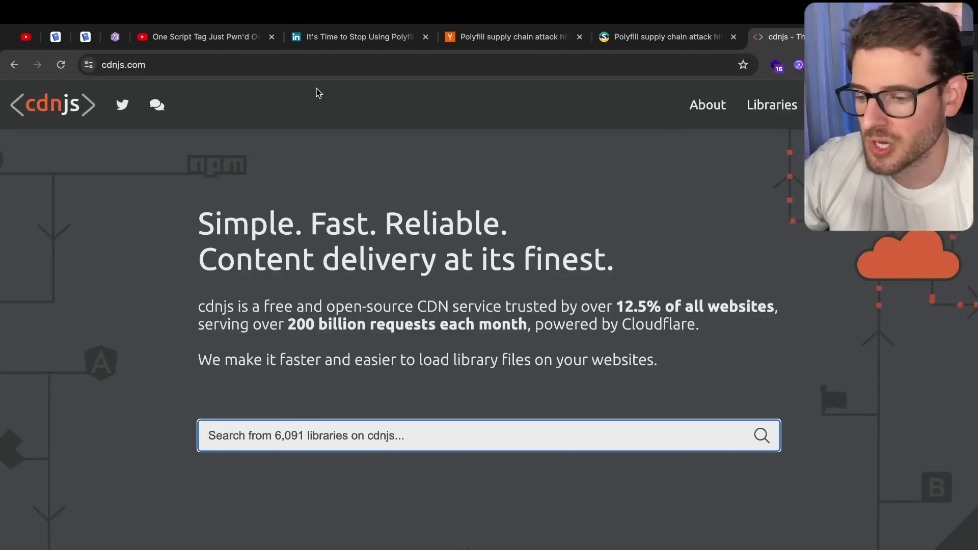
Open the cdnjs Libraries list, glance back at the Sansec article, and return to it.
key("Return")
scroll(452, 172, "down", 1)
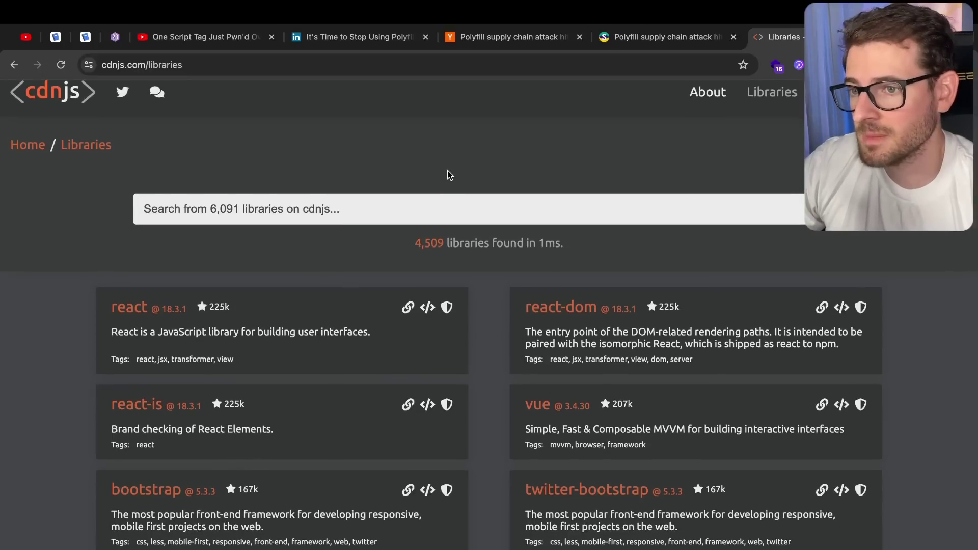
scroll(449, 175, "up", 1)
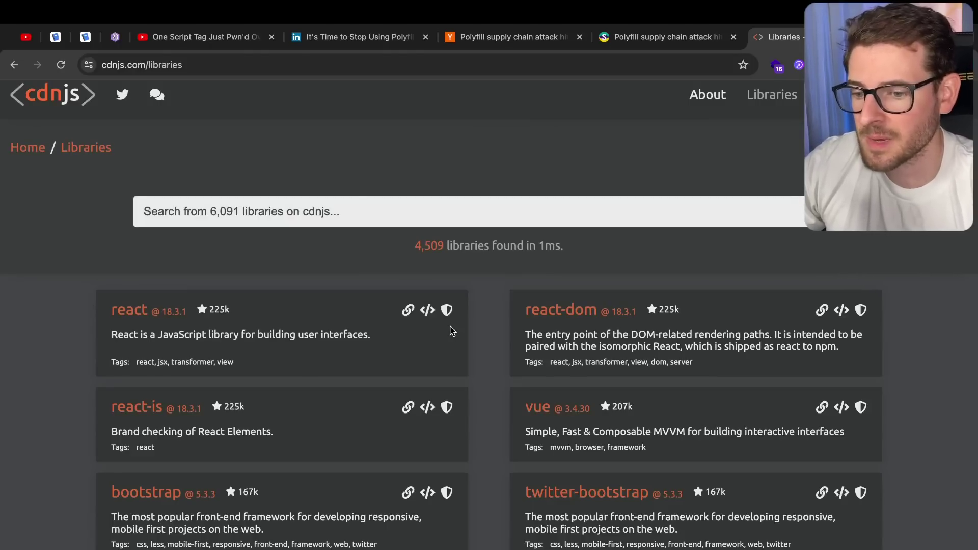
key("ctrl+shift+Tab")
key("ctrl+Tab")
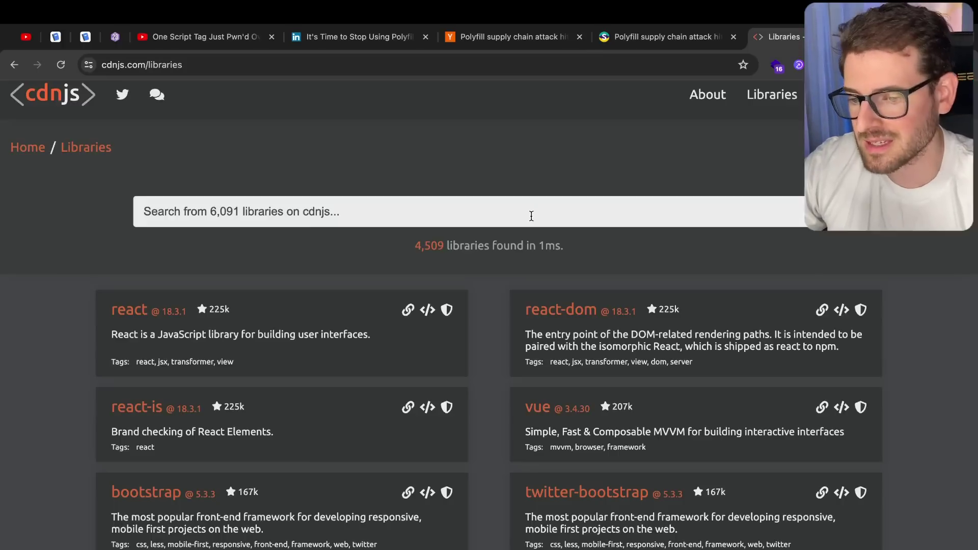
scroll(652, 389, "down", 3)
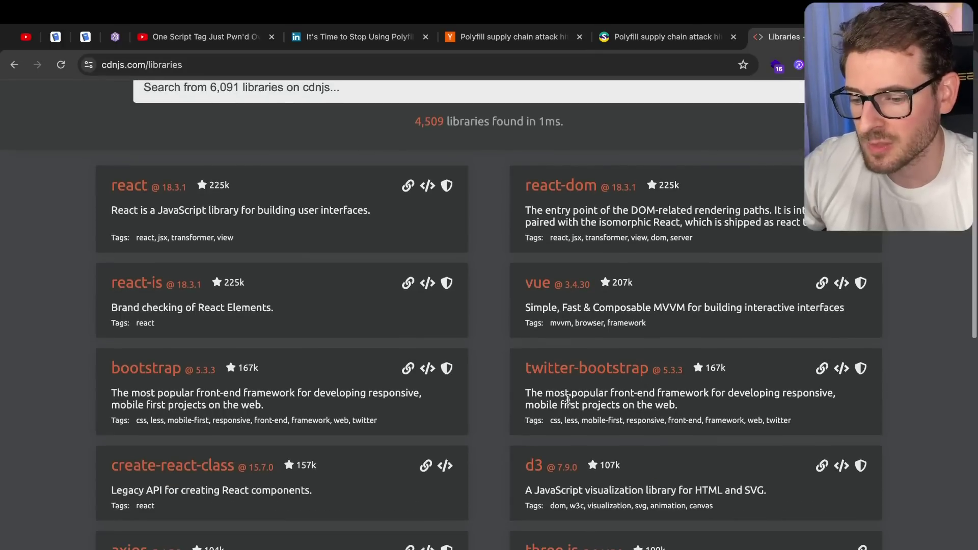
scroll(649, 388, "up", 3)
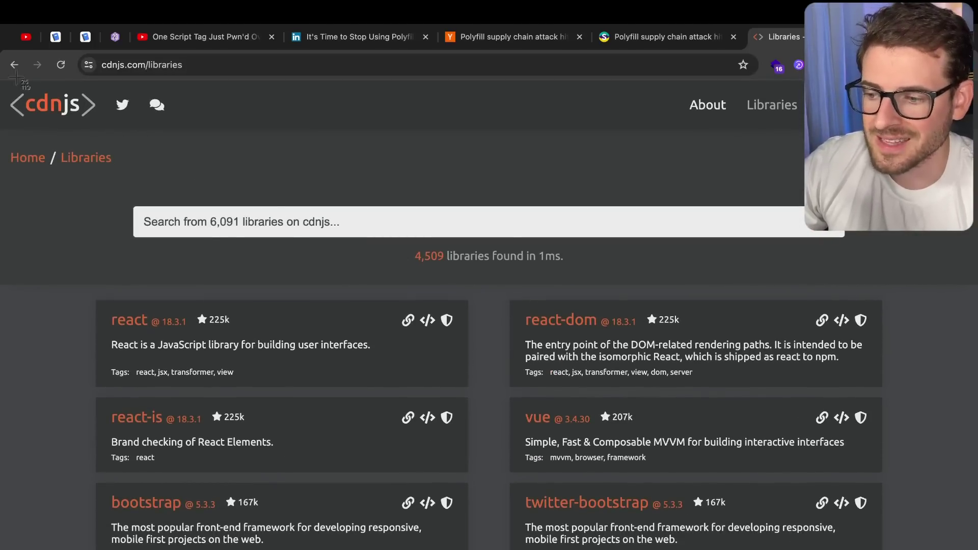
Screenshot the cdnjs logo area and open the react library page in a background tab.
key("super+shift+4")
left_click_drag(10, 87, 172, 157)
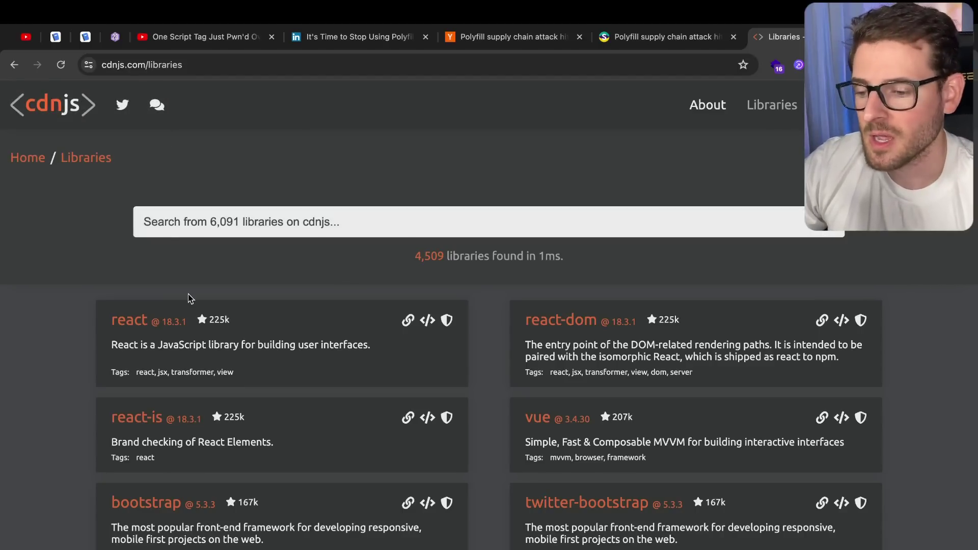
left_click(136, 322, "super")
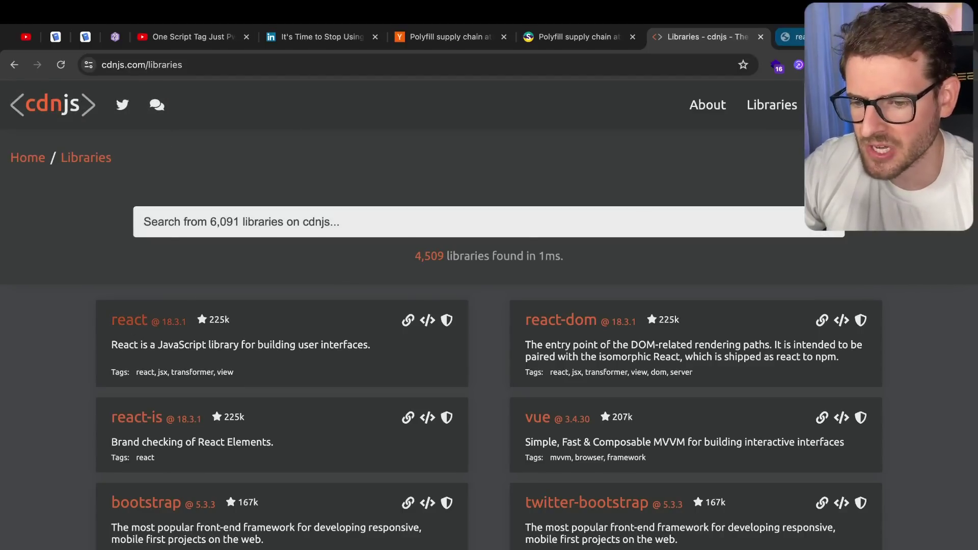
Switch to the react library tab and scroll through its file list.
key("ctrl+Tab")
scroll(541, 270, "down", 2)
scroll(541, 270, "down", 15)
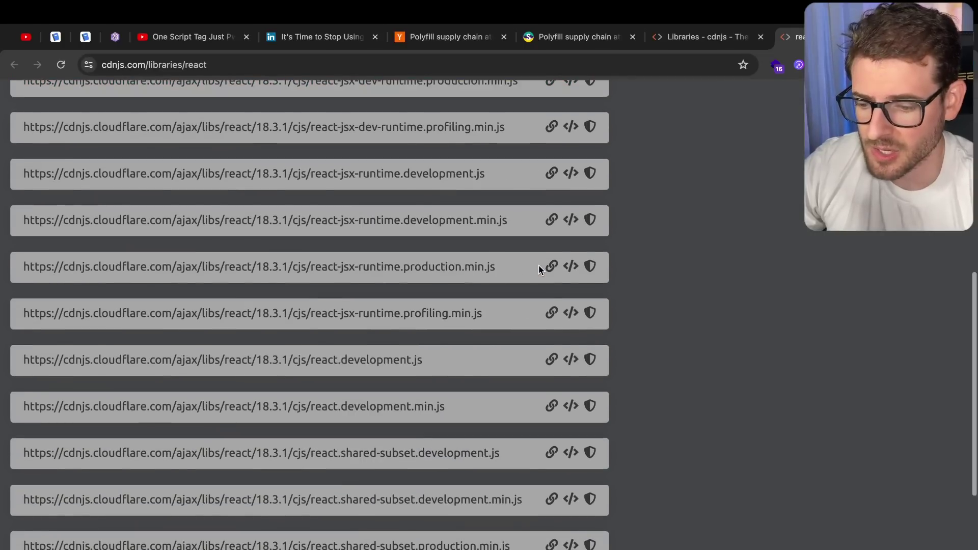
scroll(540, 270, "up", 20)
scroll(541, 270, "down", 1)
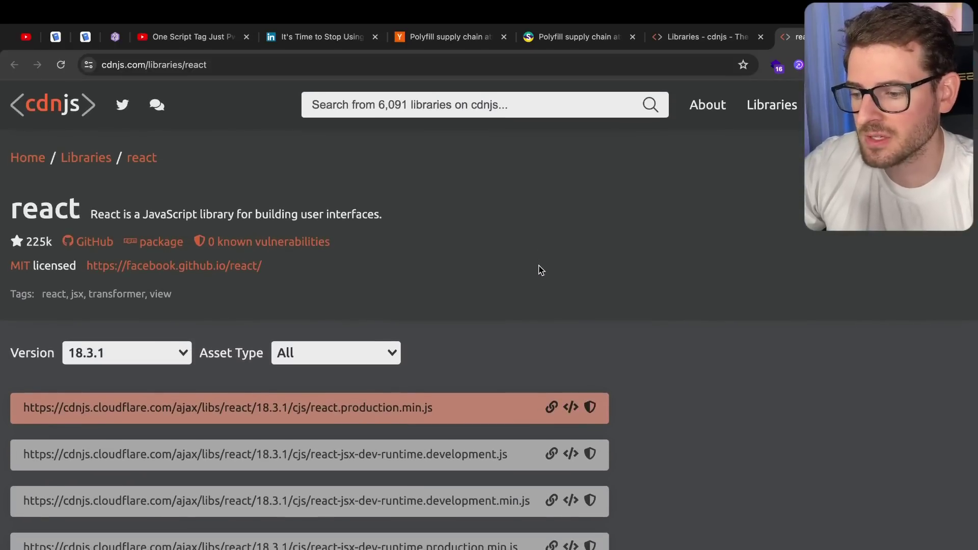
scroll(558, 242, "down", 1)
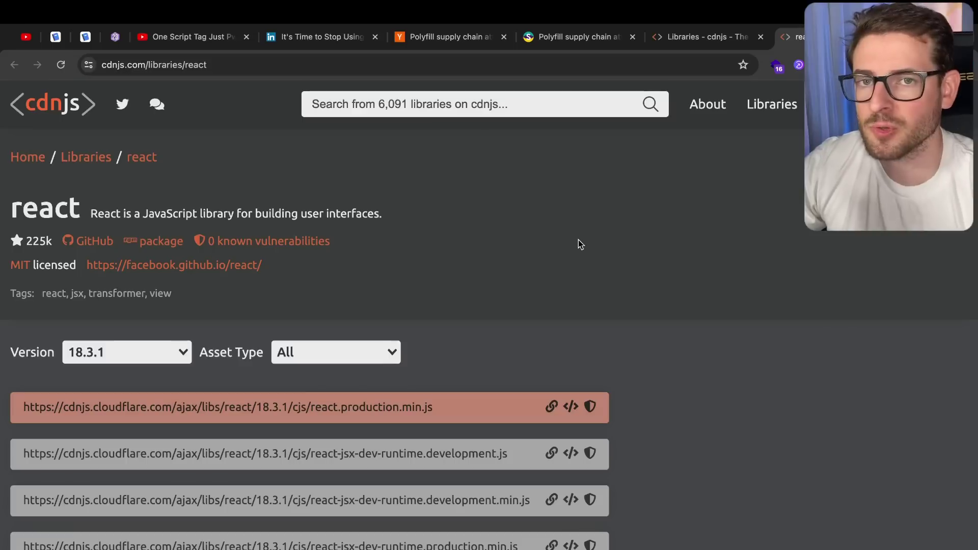
Close the tailwindcss and react library tabs.
key("ctrl+shift+Tab")
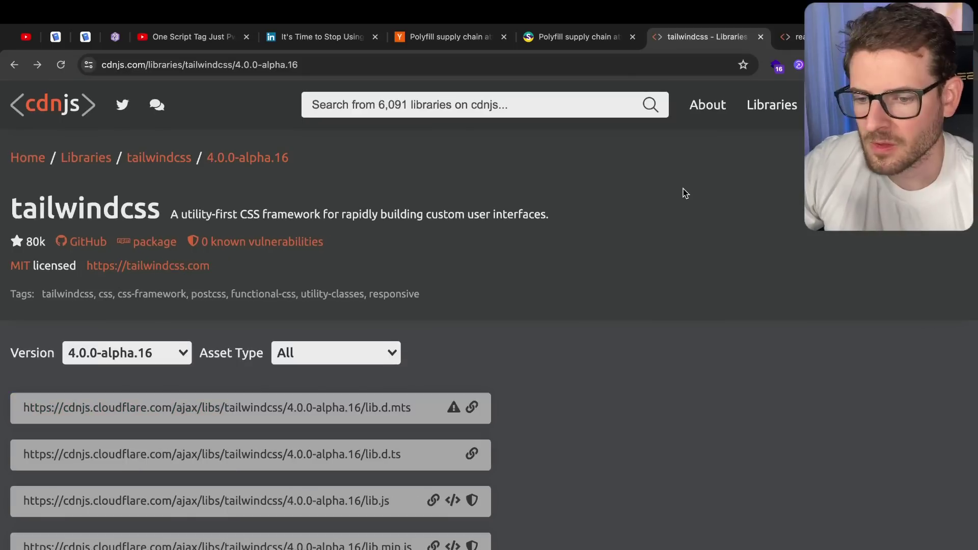
left_click(761, 37)
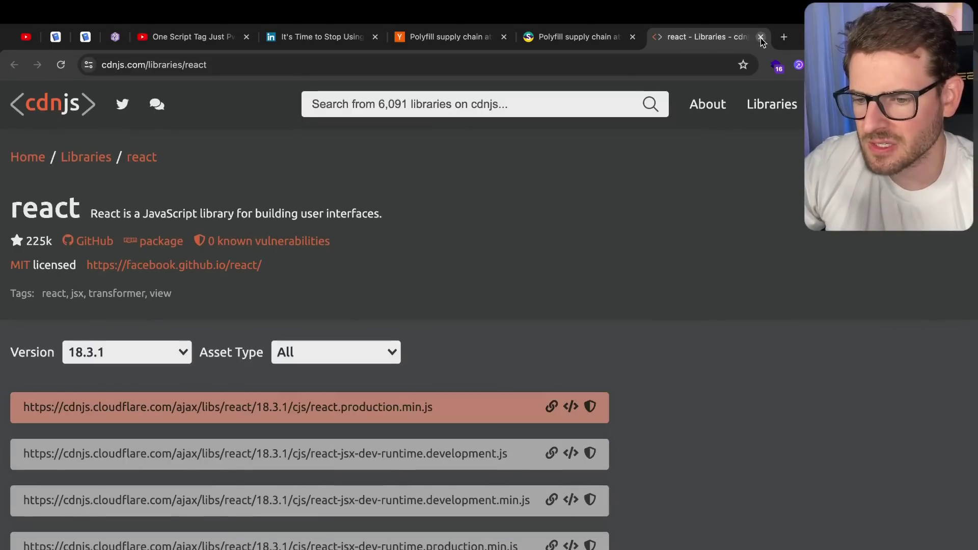
left_click(760, 38)
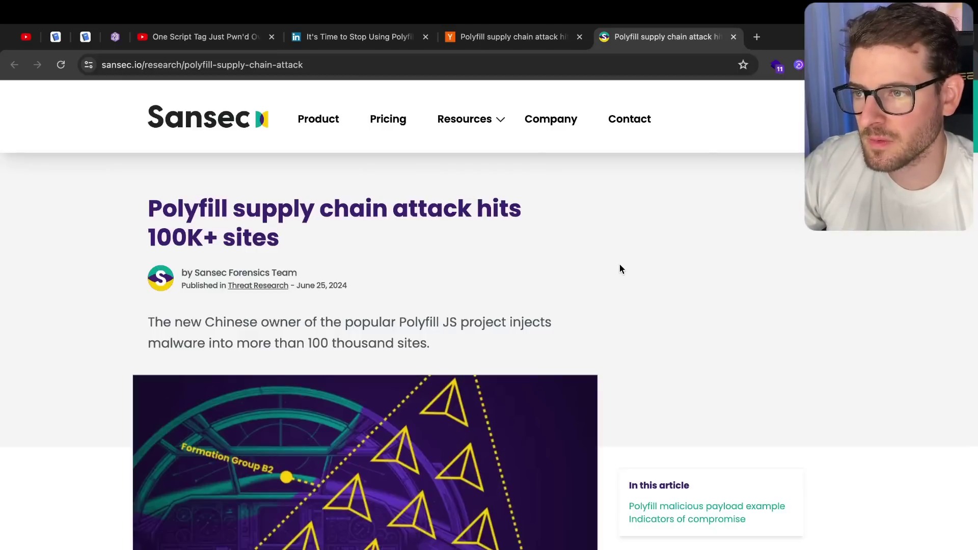
Back in VS Code, lower the terminal border to enlarge package.json and show the Explorer.
key("super+Tab")
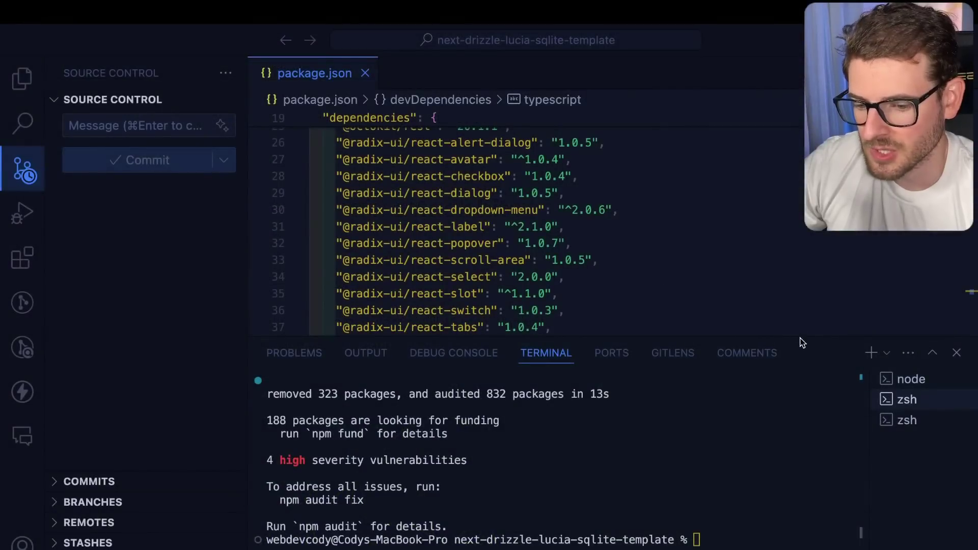
left_click_drag(800, 336, 800, 475)
scroll(652, 305, "up", 8)
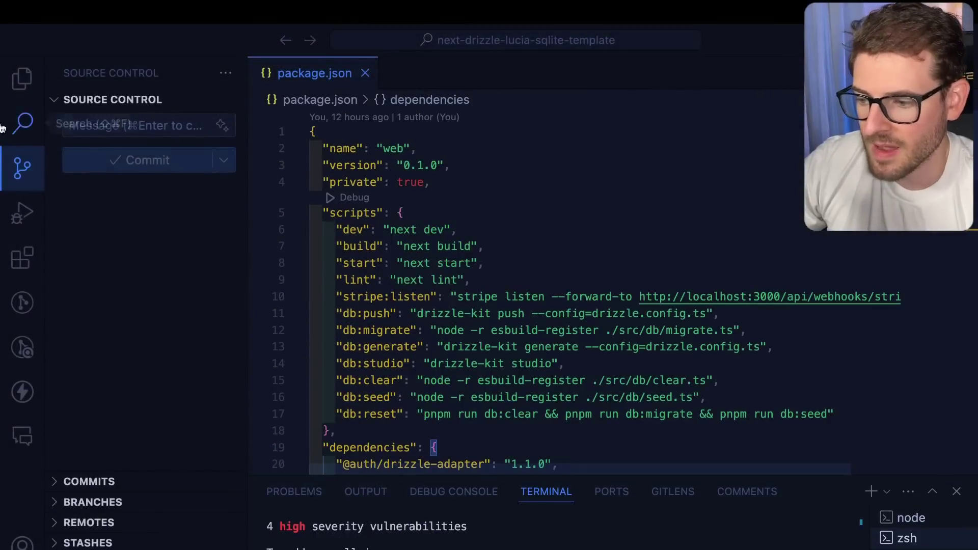
key("super+shift+e")
Look over the package.json scripts, then return to the Sansec polyfill article in Chrome.
left_click(512, 229)
left_click(494, 275)
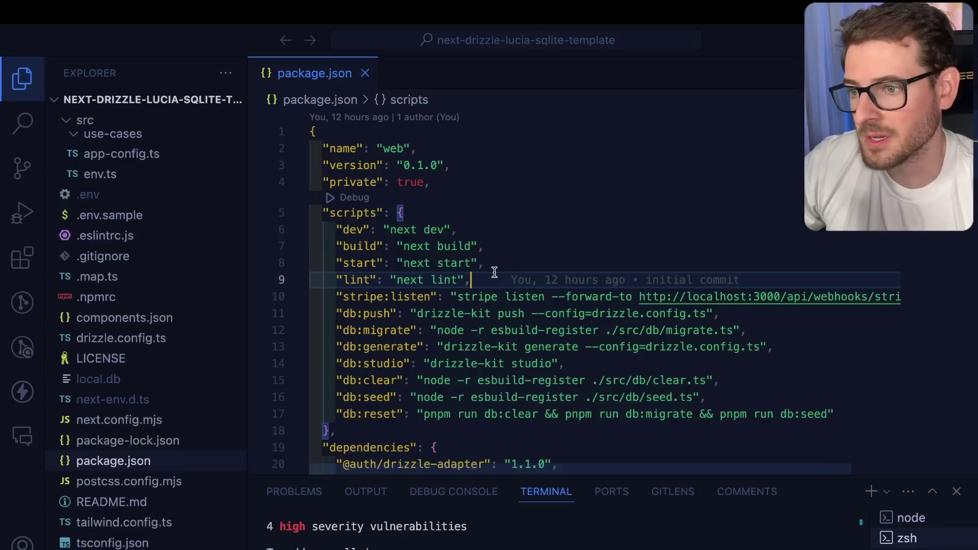
scroll(490, 267, "down", 1)
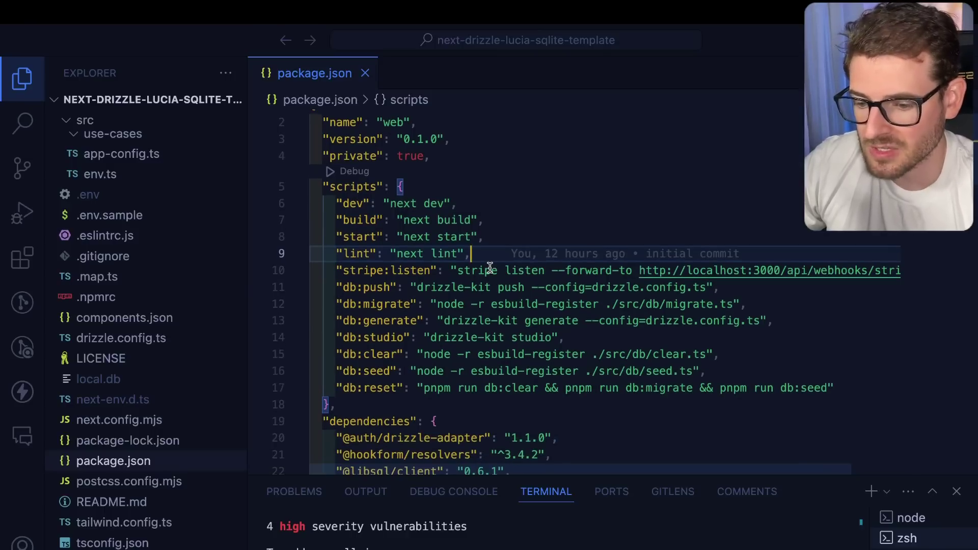
key("super+Tab")
scroll(485, 300, "up", 15)
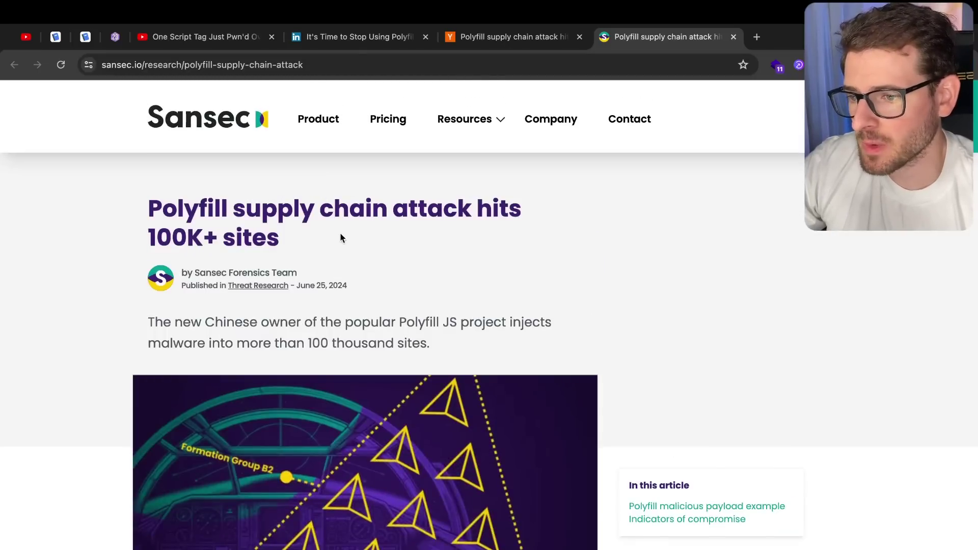
scroll(511, 272, "down", 15)
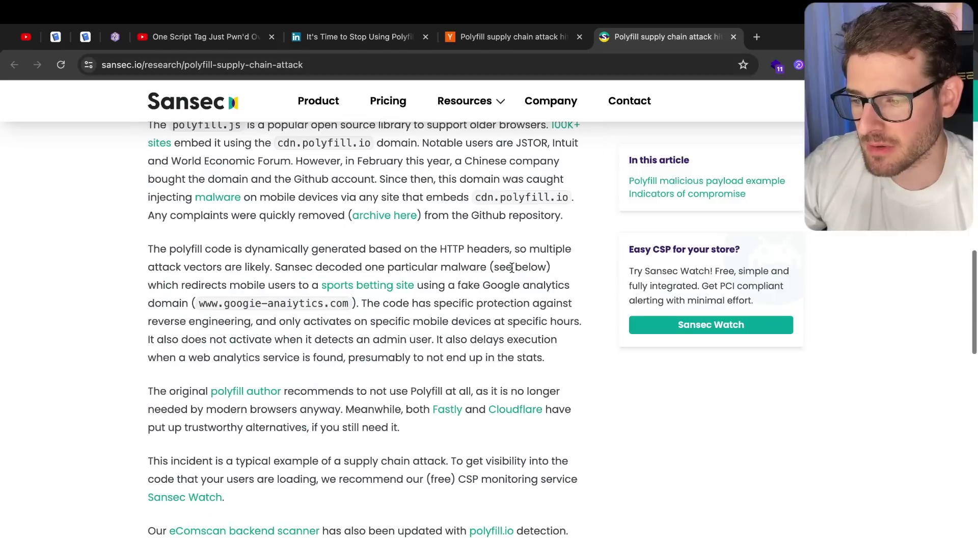
scroll(511, 268, "down", 6)
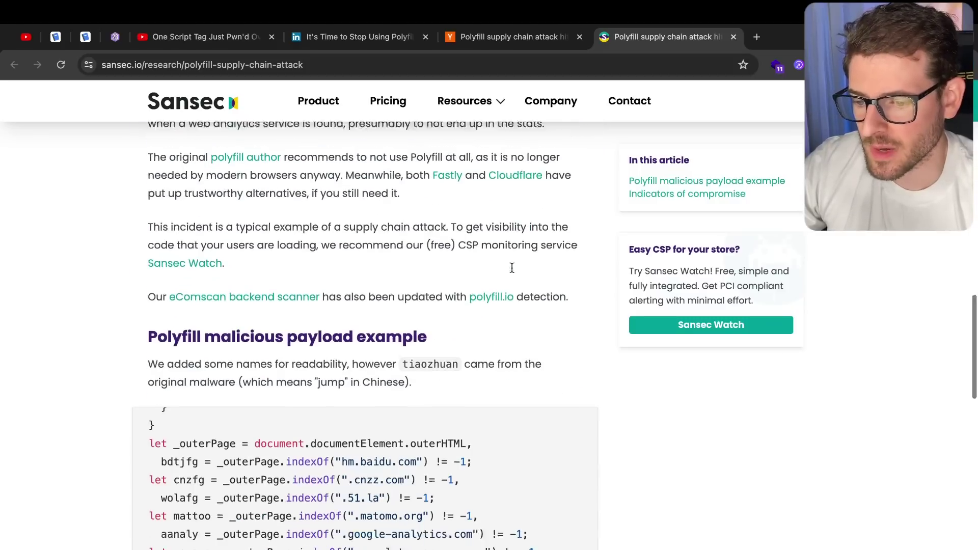
scroll(511, 267, "down", 3)
scroll(512, 267, "down", 4)
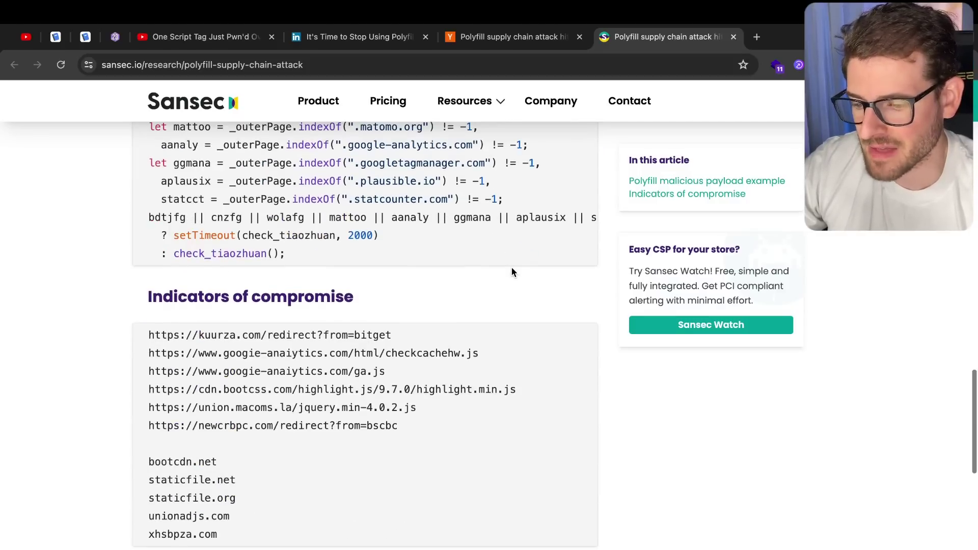
scroll(525, 262, "up", 20)
scroll(604, 243, "down", 5)
scroll(591, 265, "down", 5)
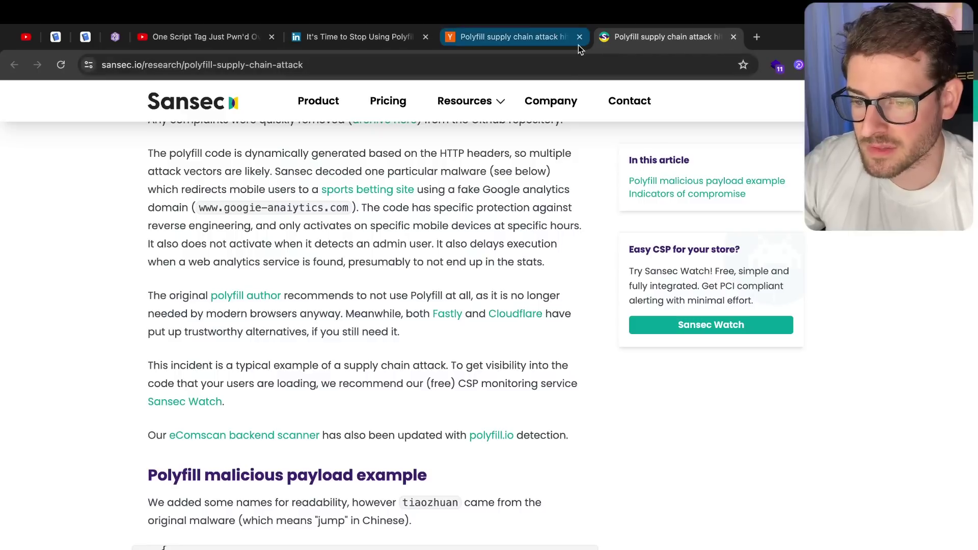
scroll(528, 204, "down", 1)
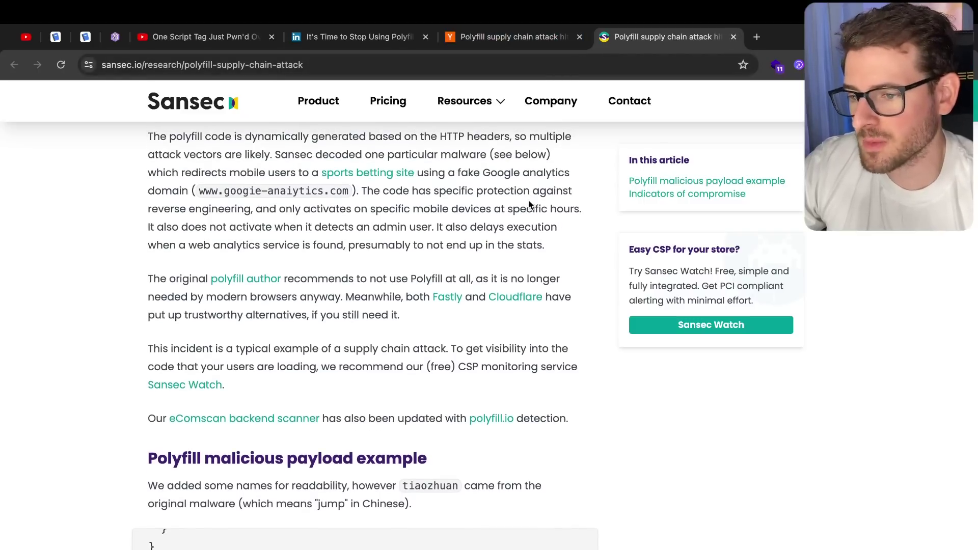
key("super+Tab")
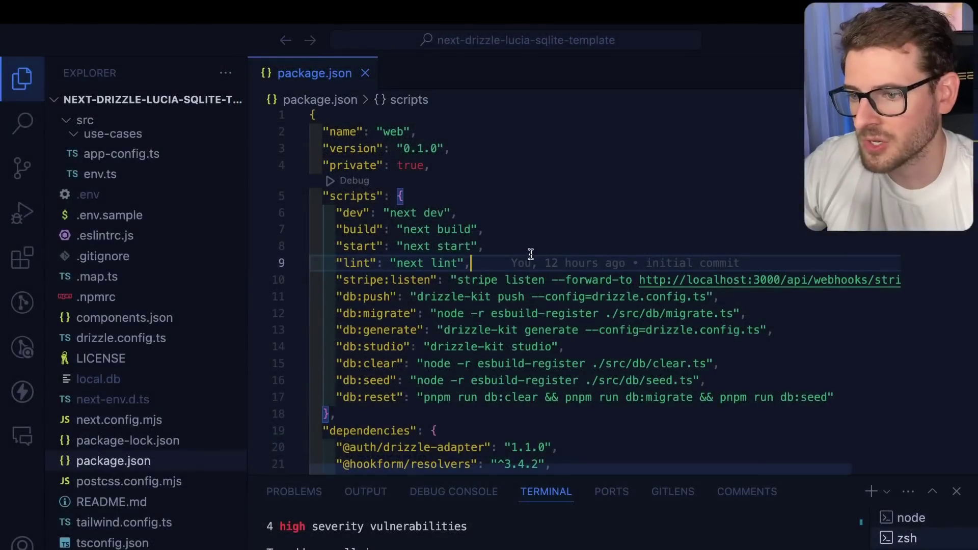
left_click(550, 249)
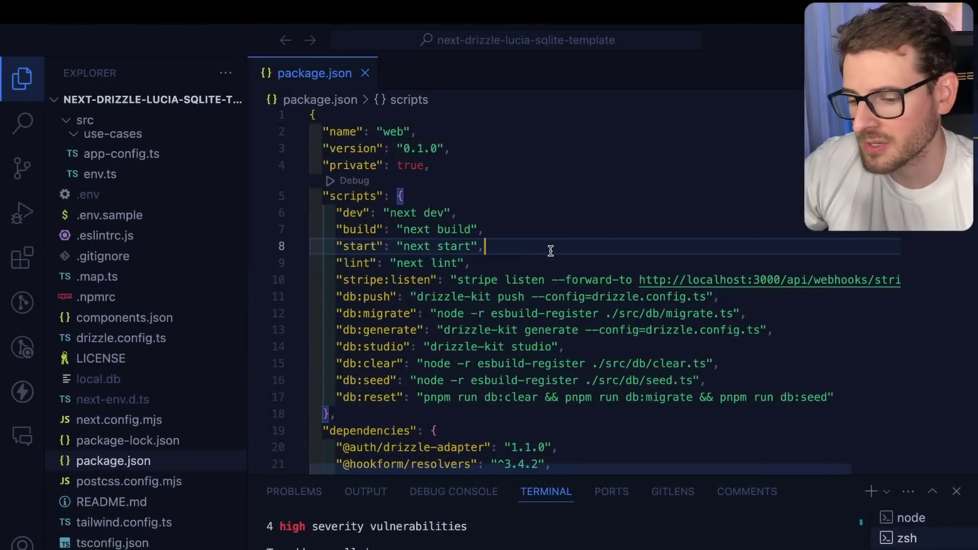
left_click(530, 265)
mouse_move(510, 264)
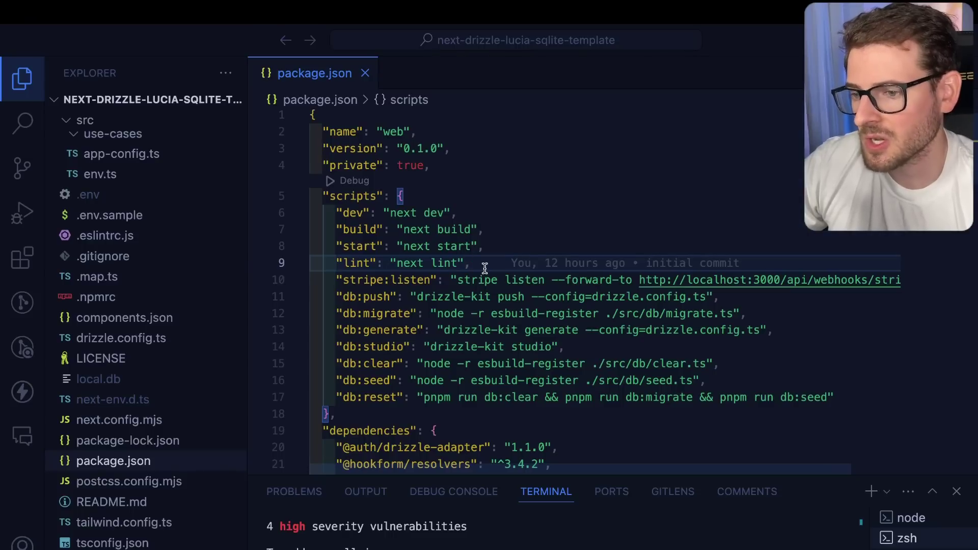
scroll(489, 265, "right", 2)
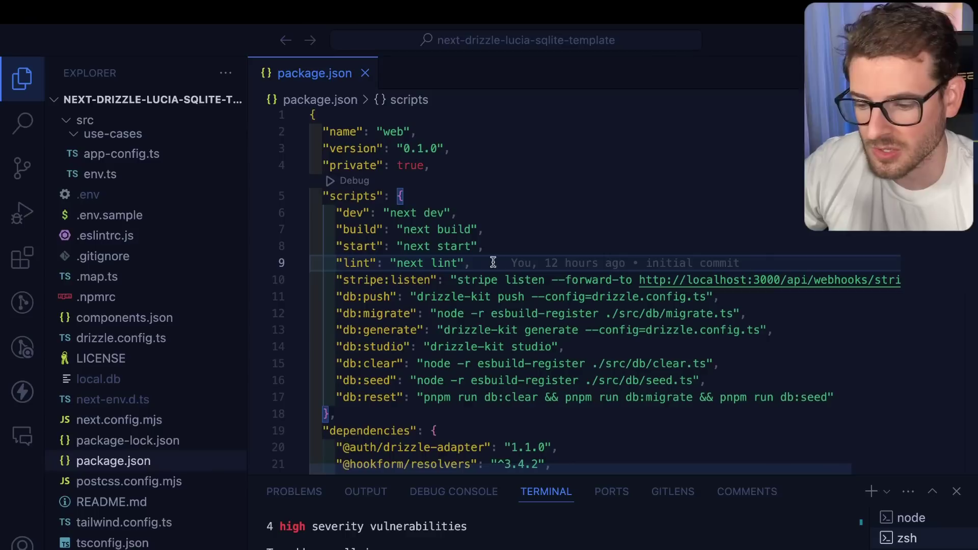
Switch from the Chrome article back to package.json in VS Code.
key("super+Tab")
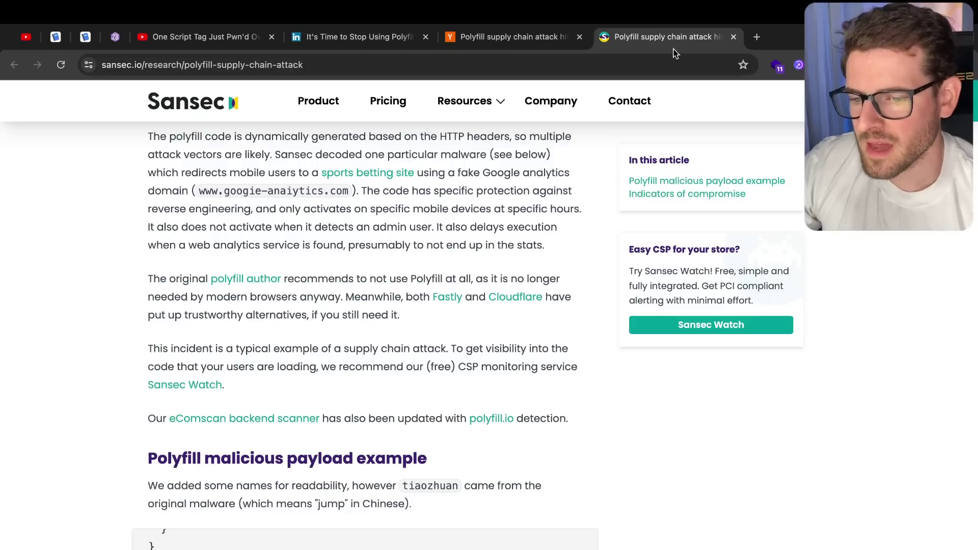
key("super+Tab")
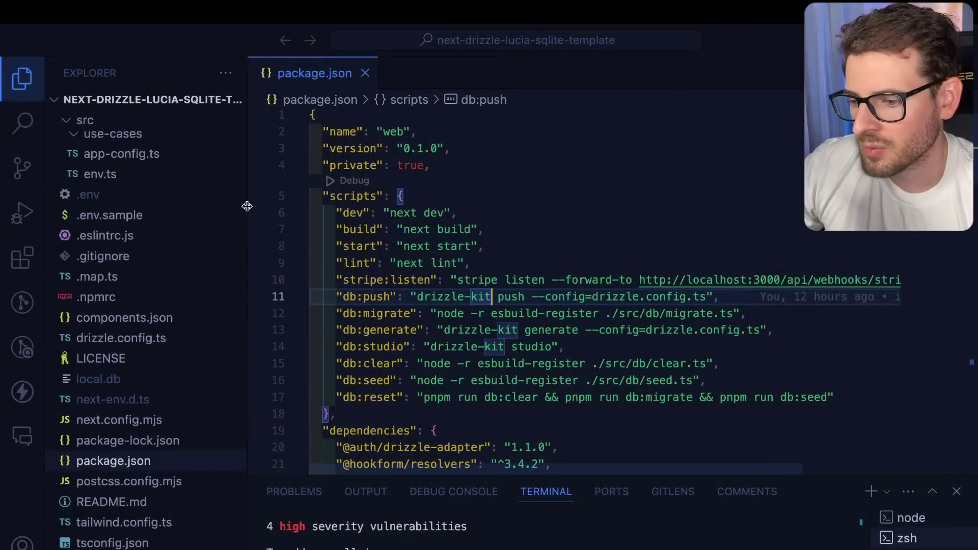
Widen the Explorer to show the full project name, glance at the localhost:3000 sign-in page, and return.
left_click_drag(247, 206, 301, 206)
key("alt+Left")
key("alt+Left")
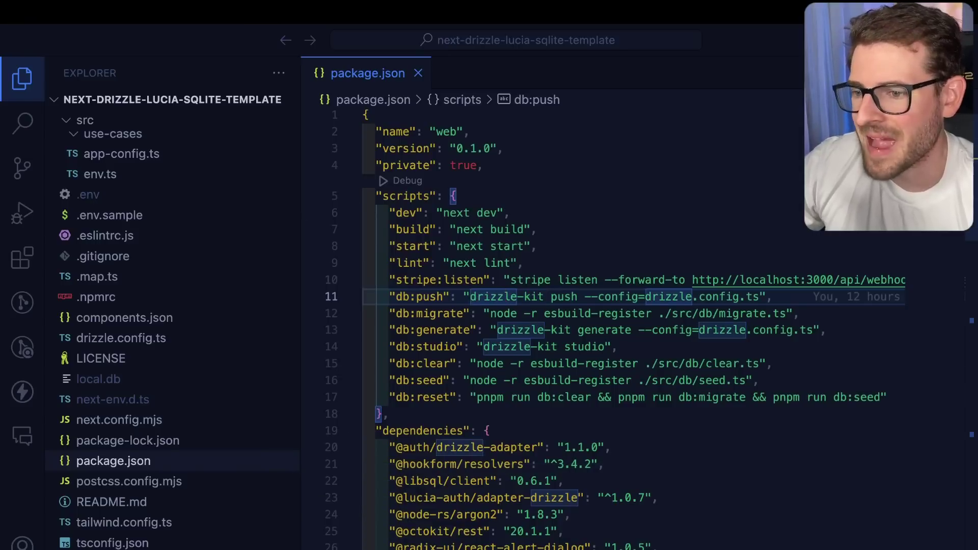
scroll(519, 281, "down", 1)
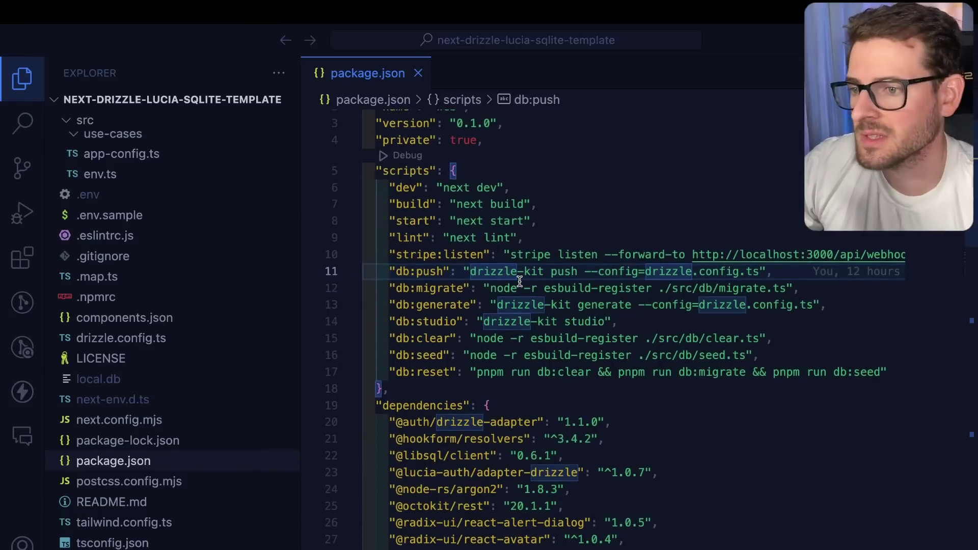
scroll(519, 281, "down", 3)
scroll(520, 281, "up", 3)
key("super+Tab")
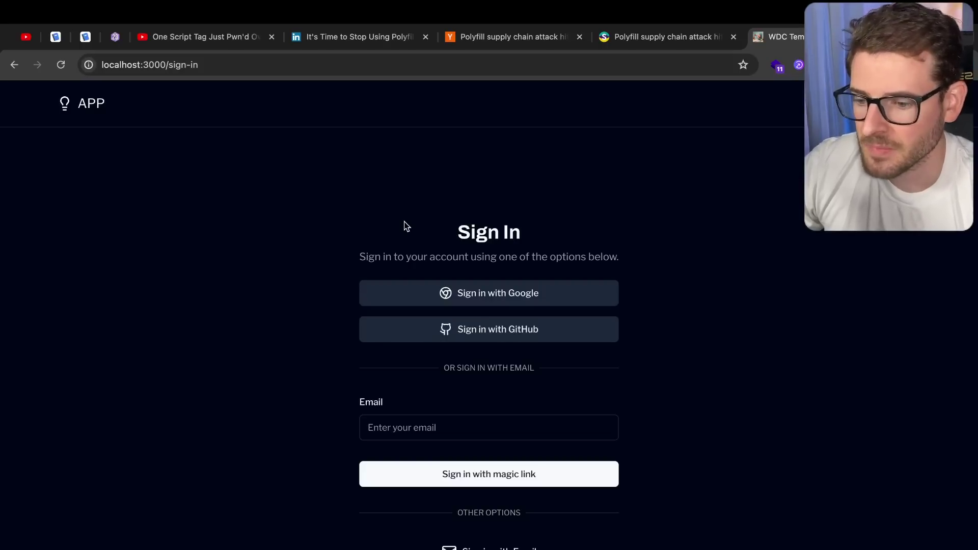
key("super+Tab")
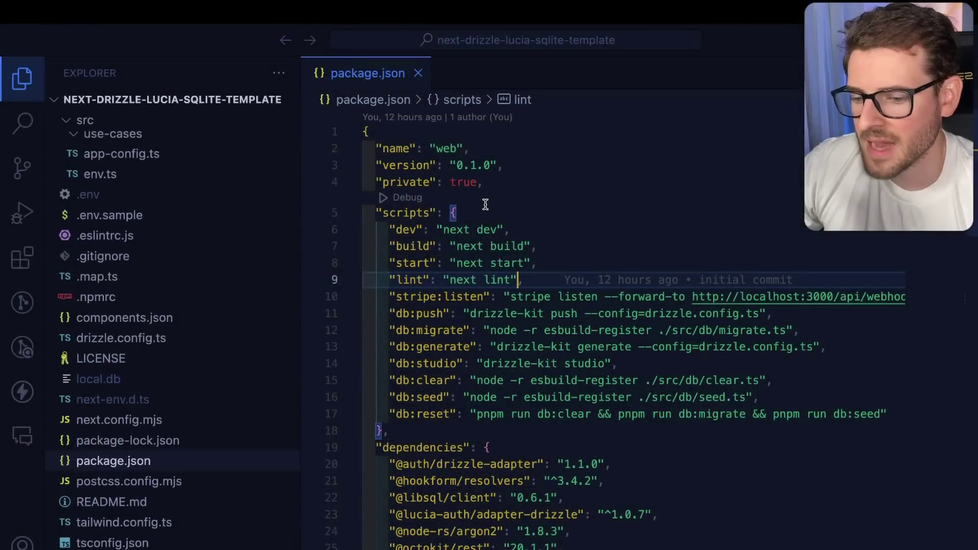
scroll(485, 204, "down", 3)
scroll(485, 204, "down", 3)
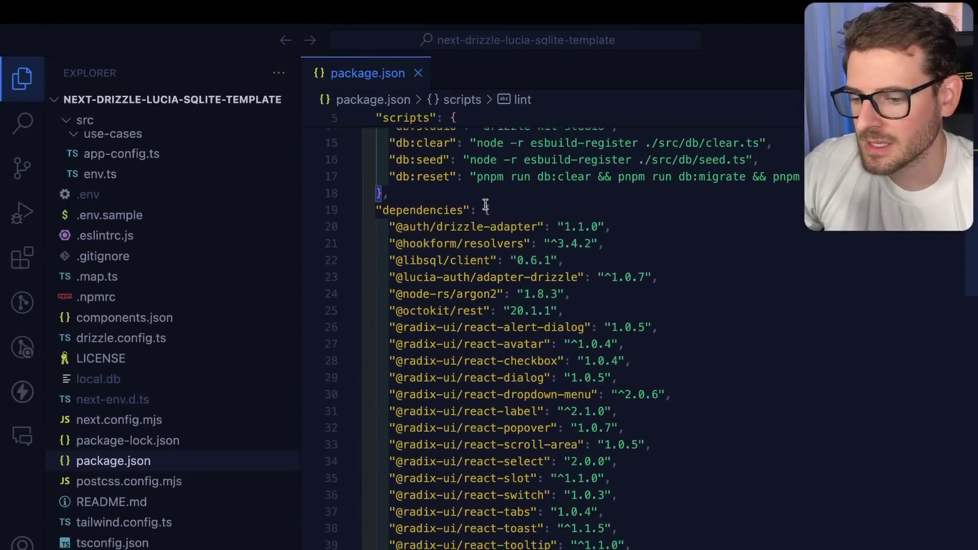
scroll(408, 172, "down", 3)
scroll(408, 171, "down", 4)
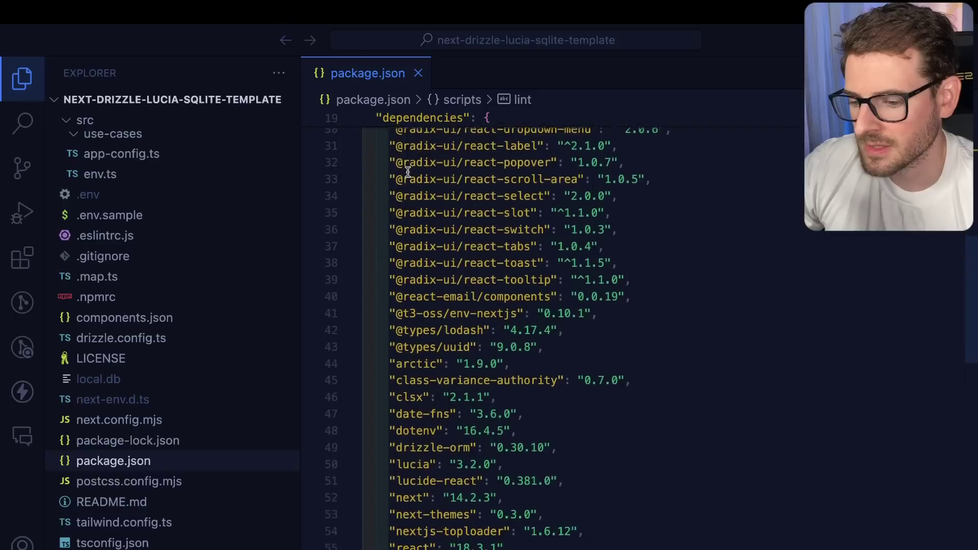
scroll(405, 204, "down", 3)
scroll(402, 220, "down", 3)
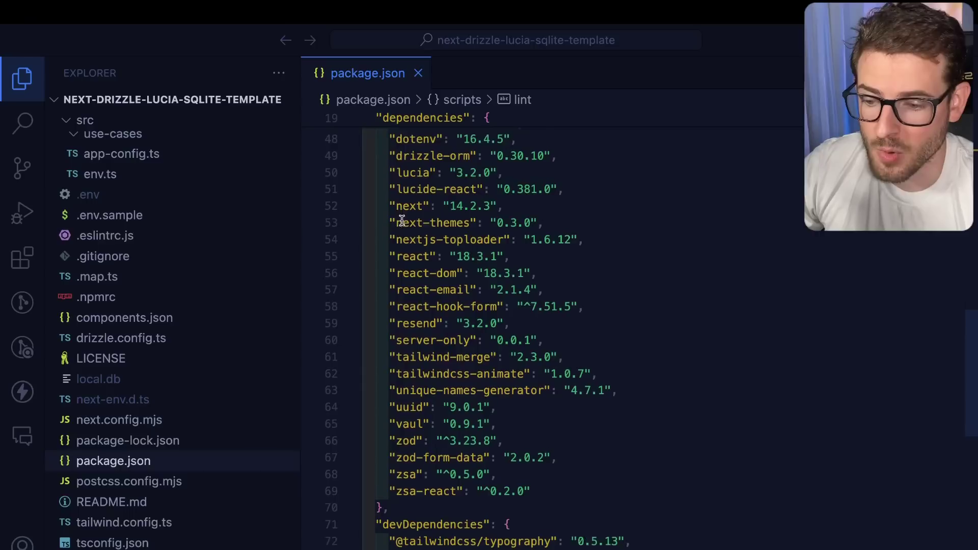
scroll(394, 247, "down", 3)
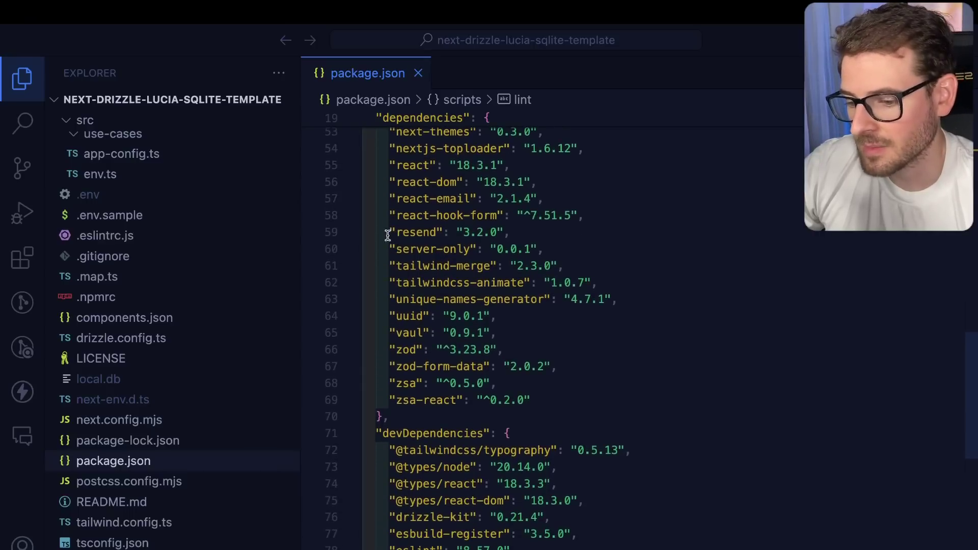
left_click_drag(388, 231, 465, 235)
scroll(465, 235, "down", 3)
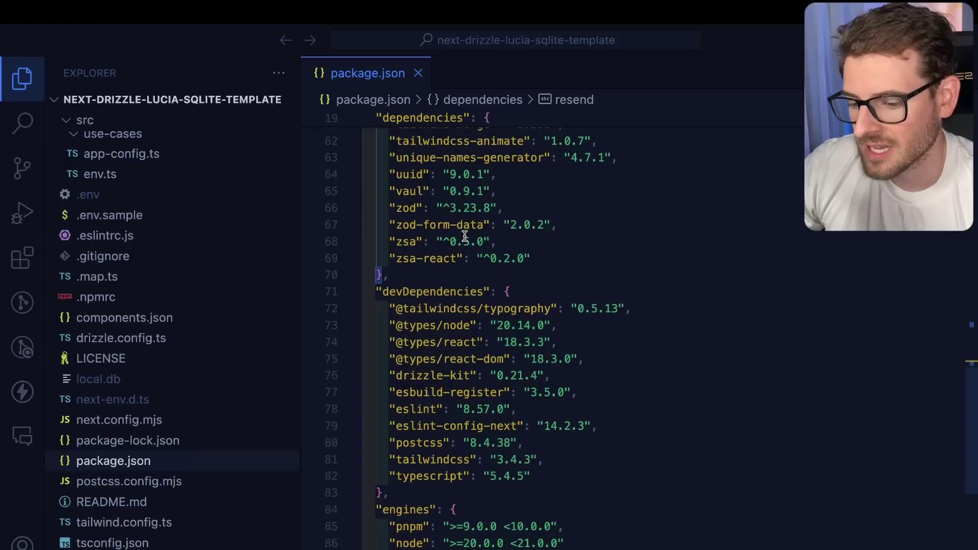
scroll(489, 304, "up", 15)
scroll(489, 304, "down", 15)
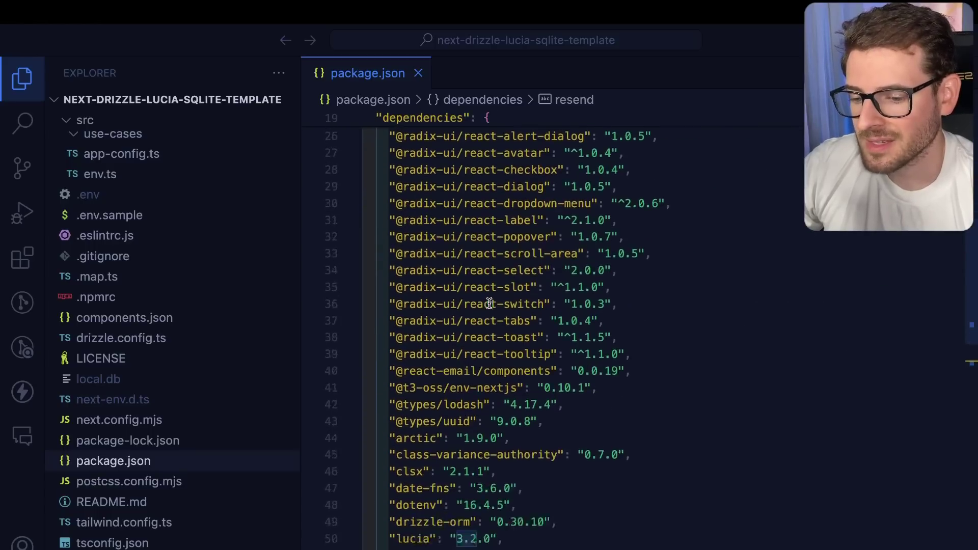
scroll(489, 304, "down", 5)
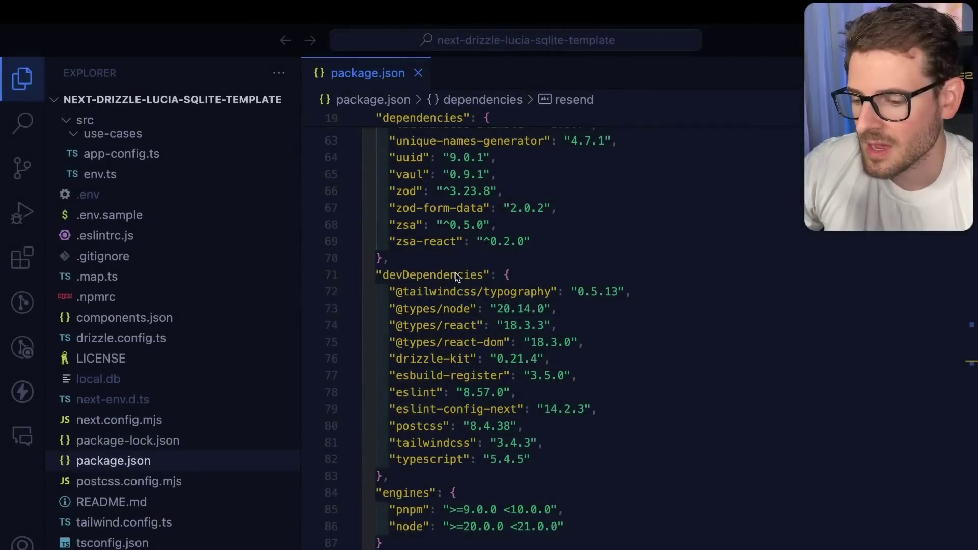
left_click(457, 274)
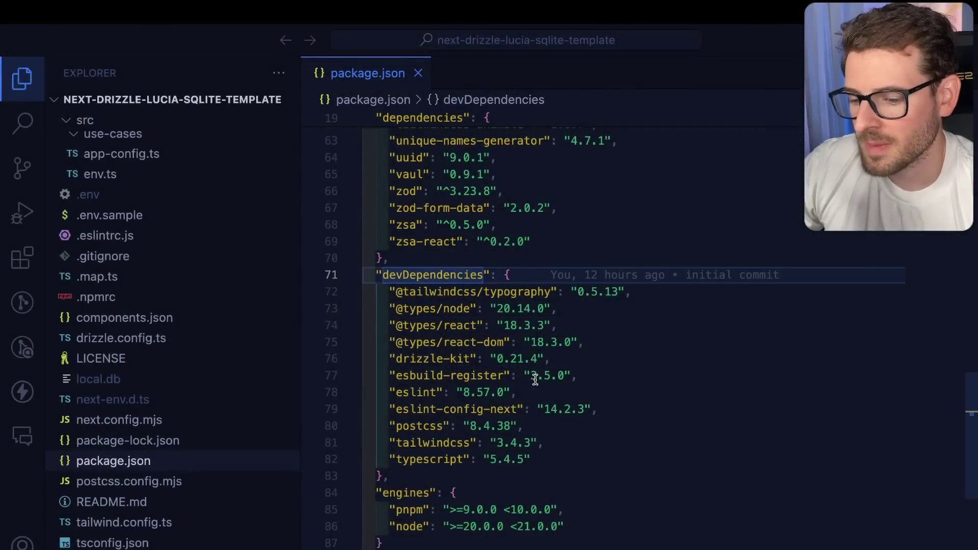
scroll(535, 370, "up", 7)
scroll(525, 314, "up", 10)
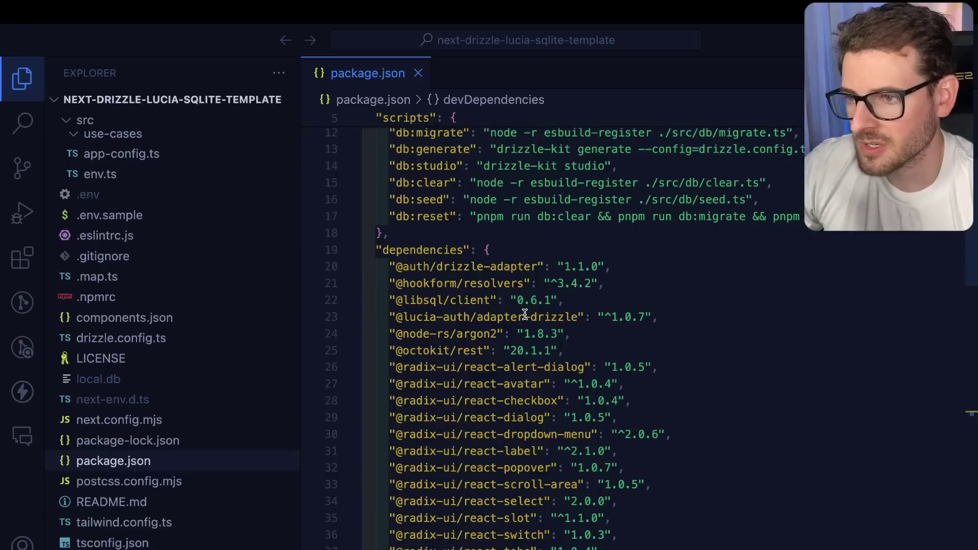
left_click(552, 286)
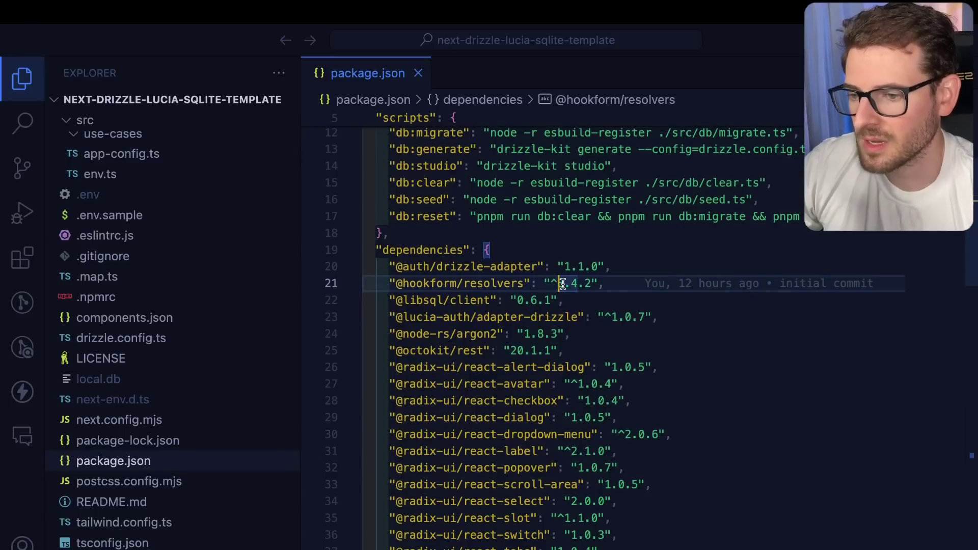
key("Right")
double_click(585, 284)
left_click(598, 284)
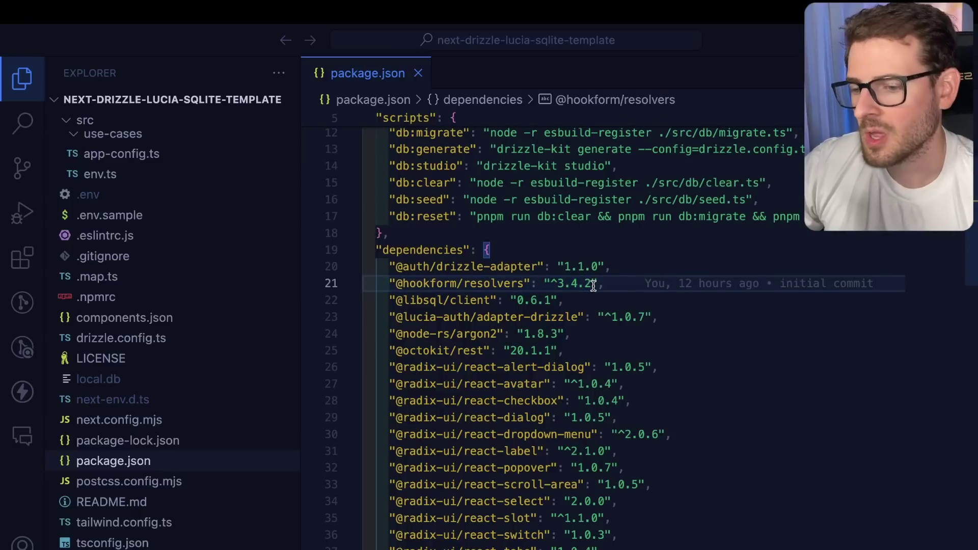
mouse_move(594, 287)
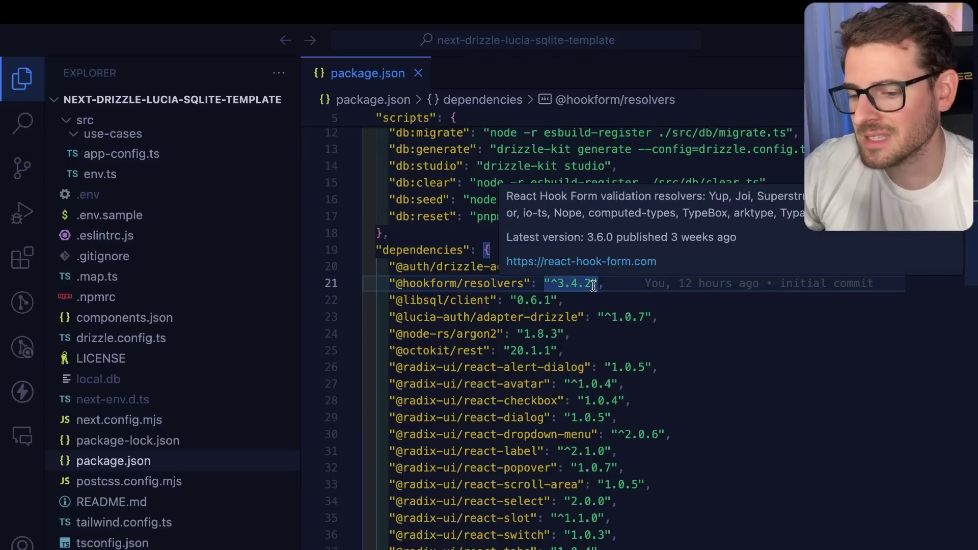
left_click(593, 286)
key("BackSpace")
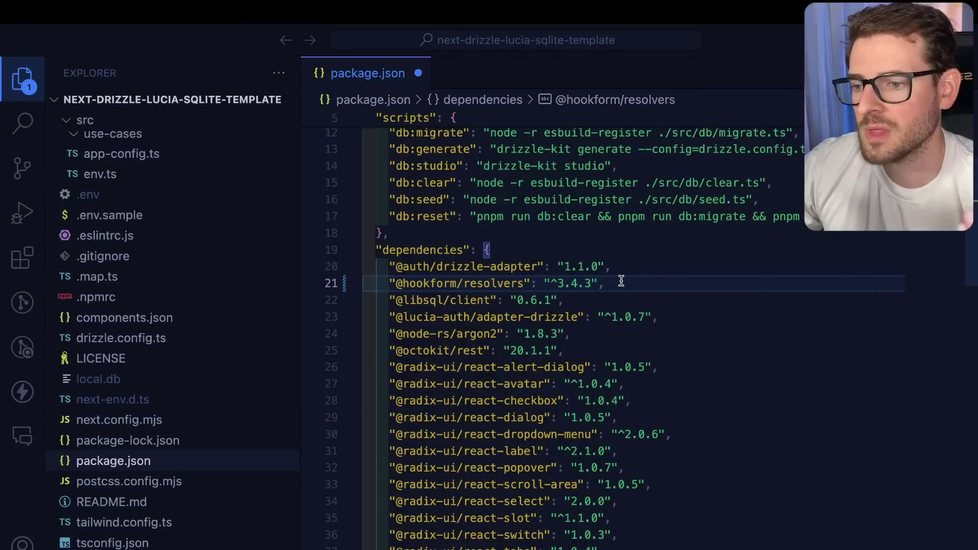
Hide the sidebar, open the terminal panel, and undo the version edit.
key("super+b")
key("super+j")
key("super+z")
key("super+z")
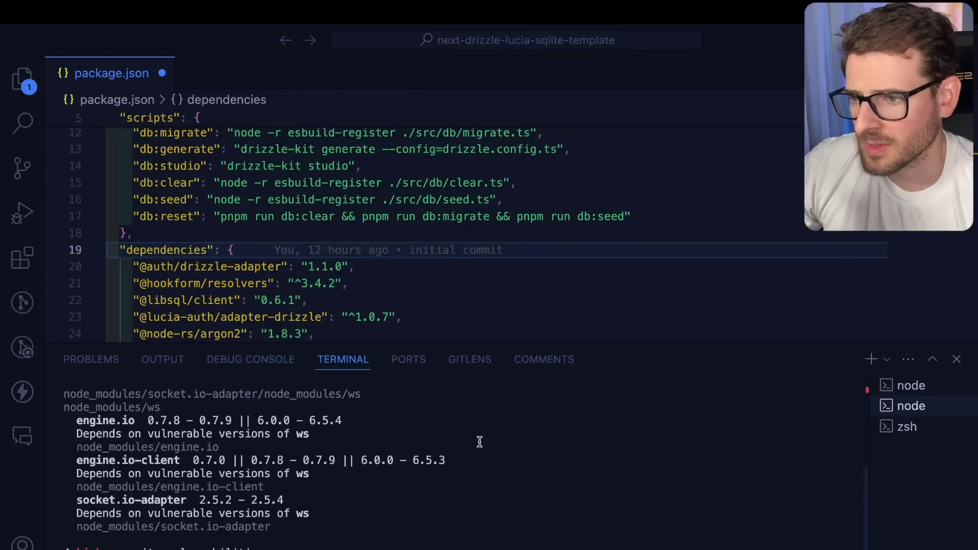
Expand the terminal to review the audit's 4 high severity ws vulnerabilities, then shrink it back.
left_click_drag(616, 341, 616, 177)
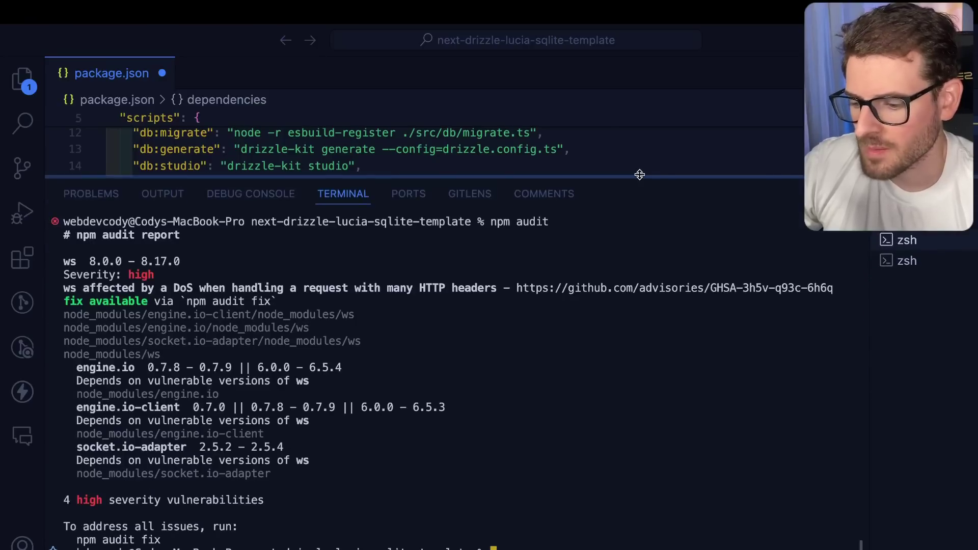
left_click_drag(68, 502, 148, 502)
left_click(147, 502)
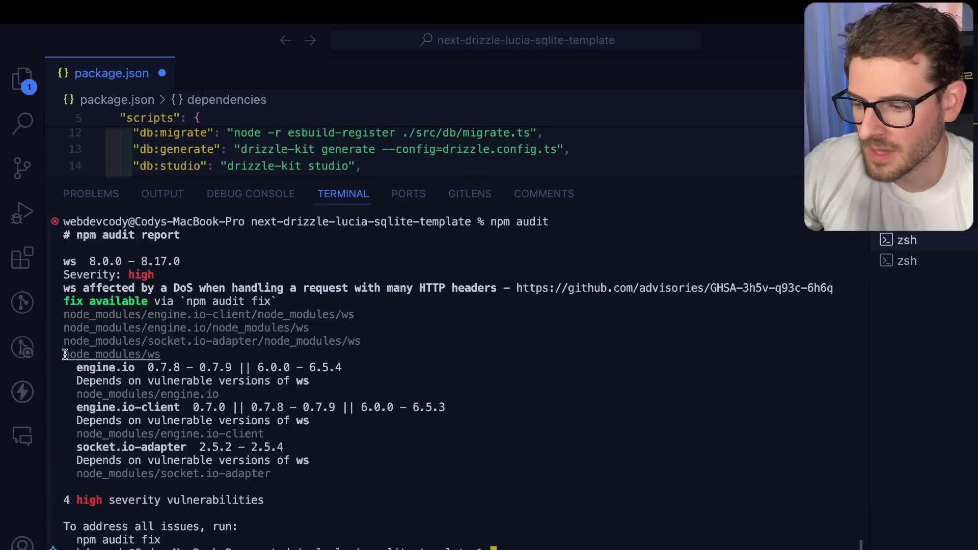
left_click_drag(70, 355, 265, 475)
left_click(265, 475)
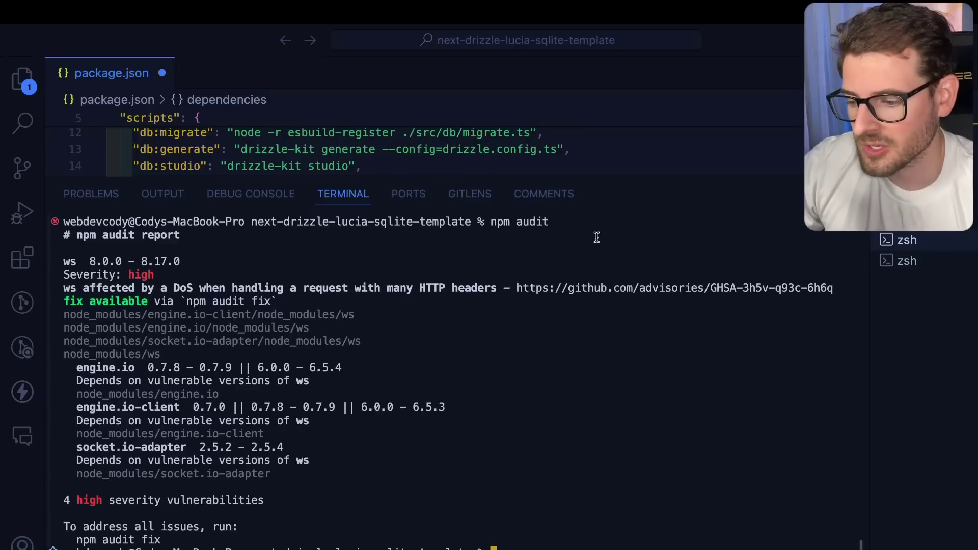
left_click_drag(641, 176, 636, 474)
left_click(383, 344)
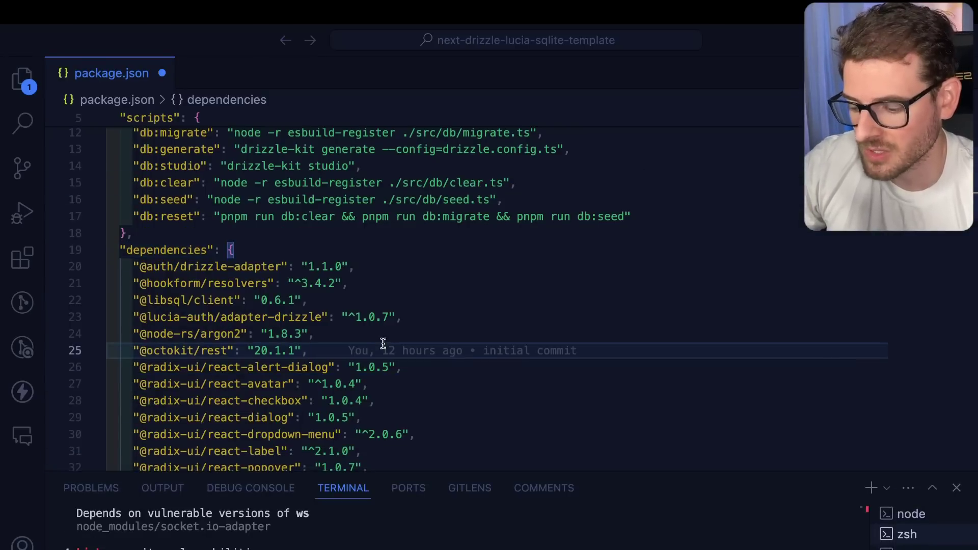
left_click(371, 366)
scroll(371, 363, "down", 7)
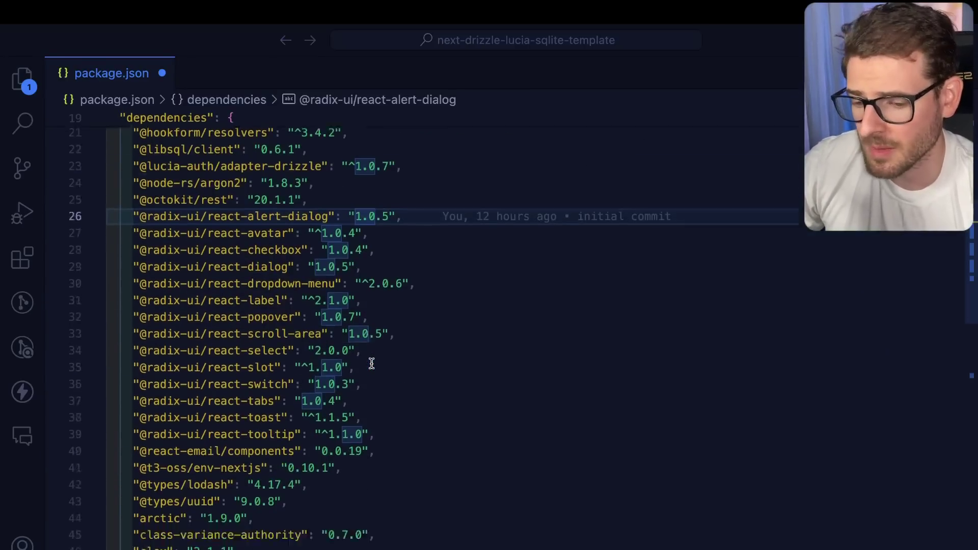
scroll(371, 363, "down", 6)
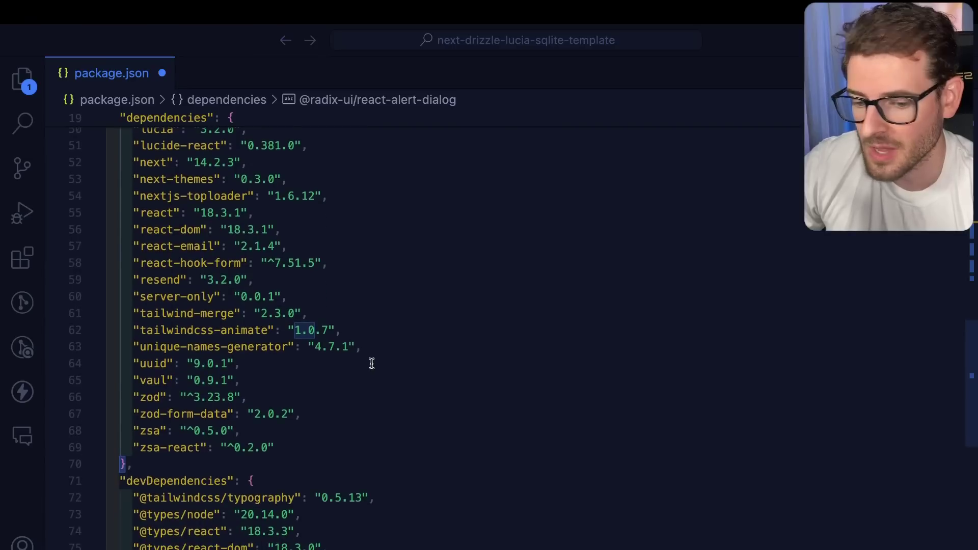
left_click(293, 385)
scroll(292, 387, "down", 1)
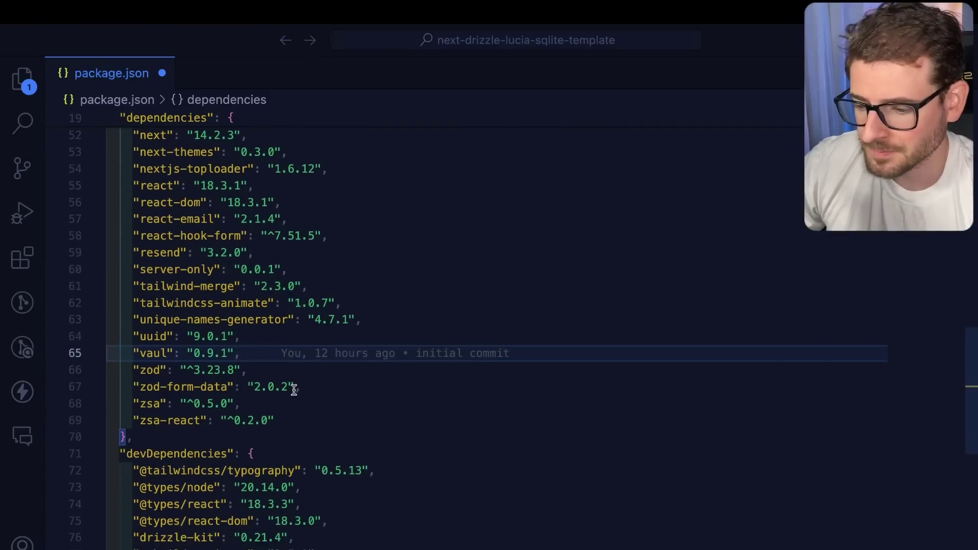
scroll(294, 390, "up", 1)
Highlight the uuid, vaul and zod dependency entries in turn.
left_click_drag(138, 399, 240, 398)
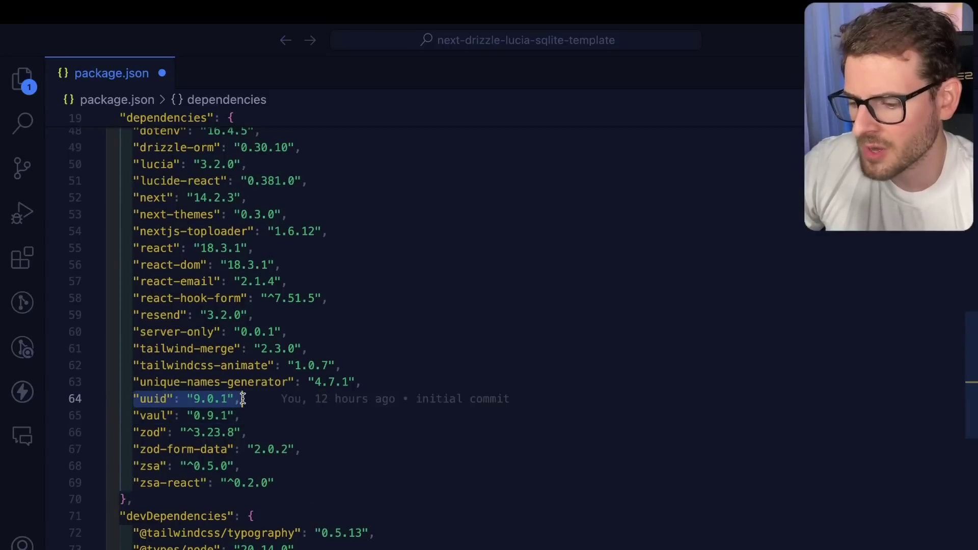
left_click(240, 398)
left_click_drag(133, 416, 286, 414)
left_click(286, 414)
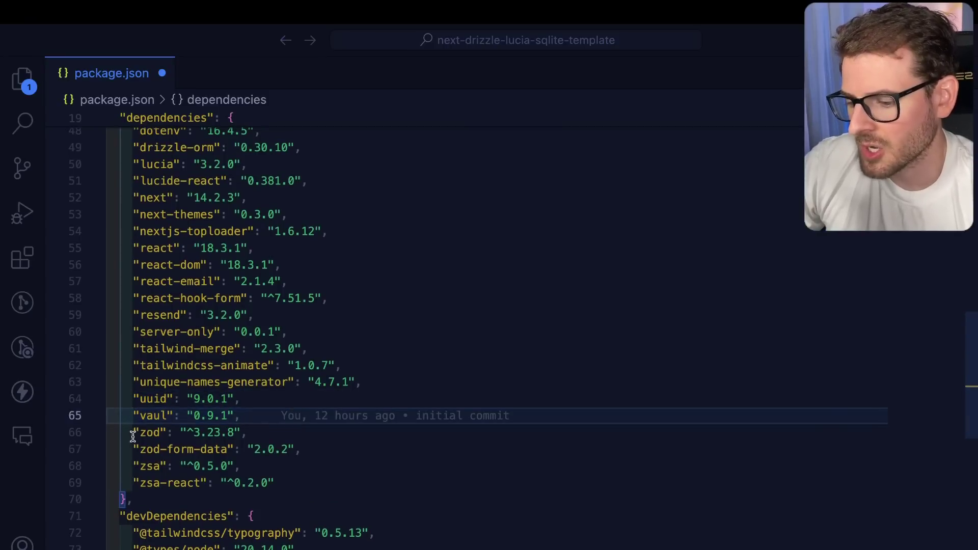
left_click_drag(133, 432, 247, 432)
left_click(248, 433)
scroll(248, 432, "down", 1)
Zoom the editor in with Cmd+= to inspect zod-form-data and vaul, then back out.
left_click(193, 388)
key("super+equal")
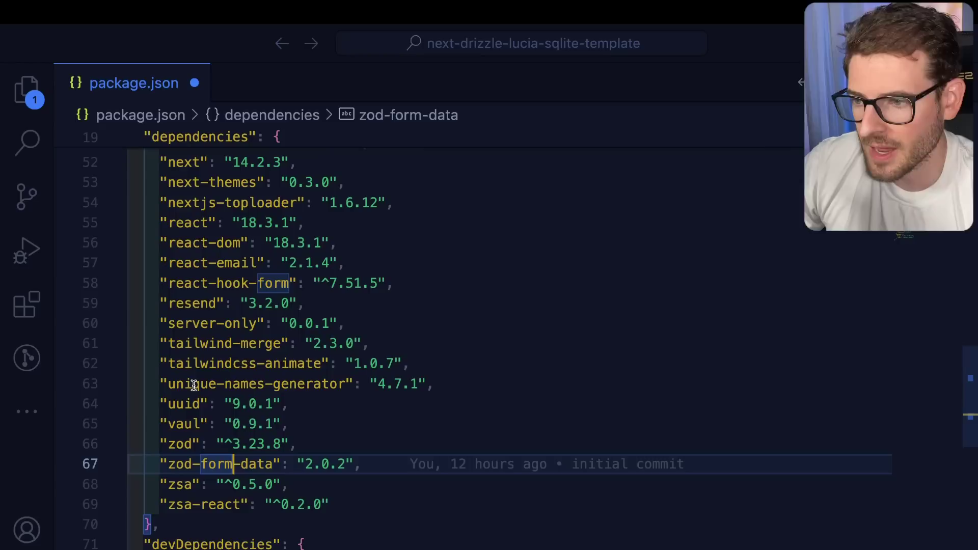
scroll(204, 380, "down", 2)
left_click(178, 316)
scroll(181, 346, "up", 1)
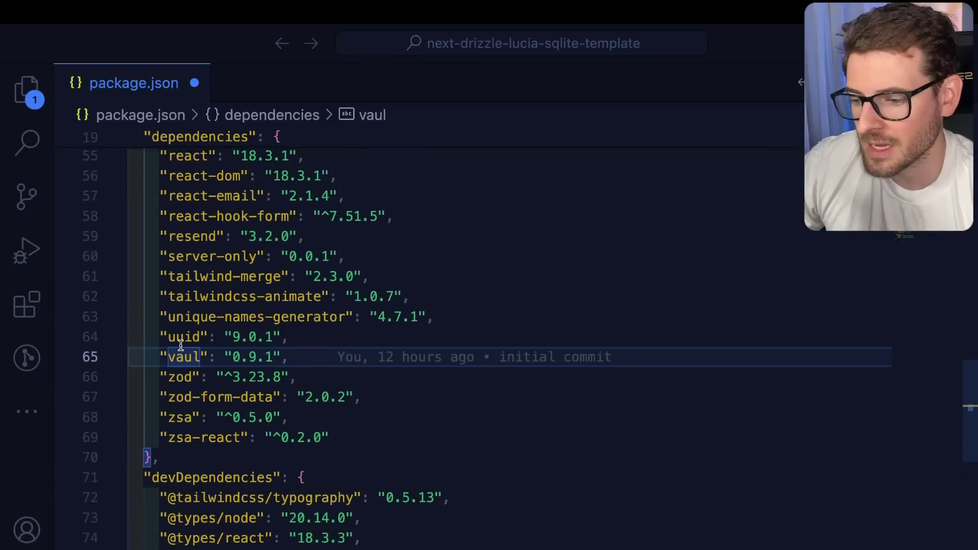
scroll(170, 342, "up", 3)
key("super+minus")
Scroll back up the dependencies and select the arctic package name.
left_click(262, 300)
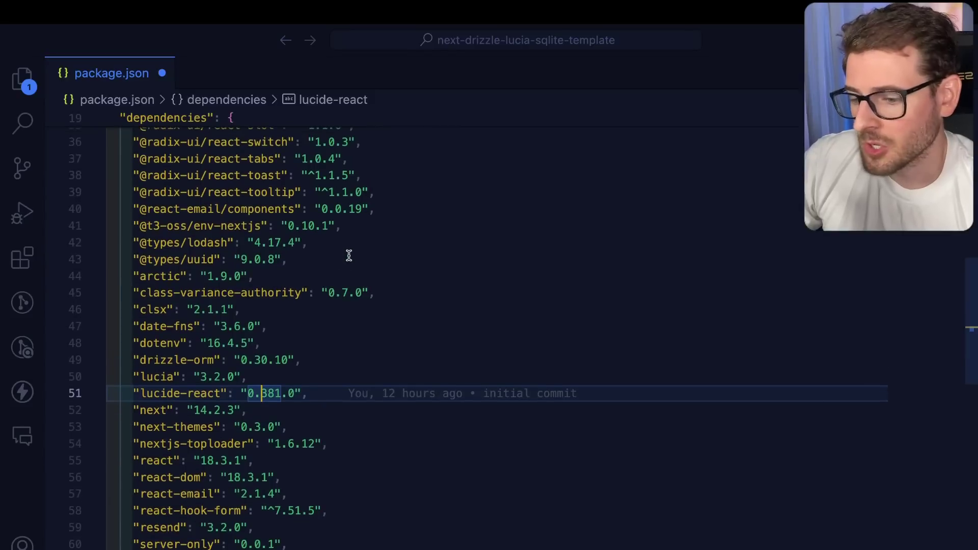
scroll(349, 255, "up", 5)
scroll(345, 257, "down", 5)
scroll(262, 263, "down", 1)
scroll(262, 264, "up", 1)
double_click(169, 270)
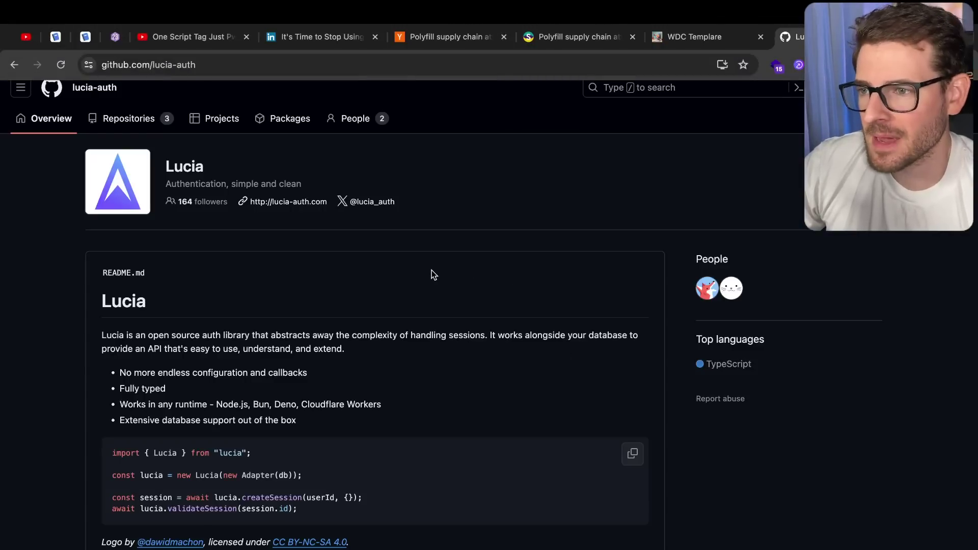
Zoom in on the lucia-auth organisation page and scroll through its repositories.
scroll(374, 296, "down", 1)
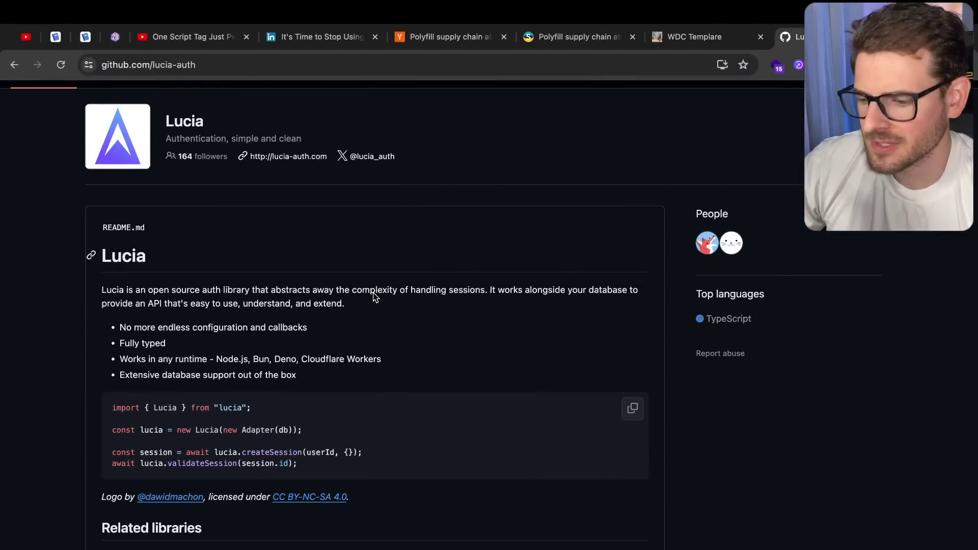
scroll(379, 292, "down", 1)
key("super+equal")
scroll(535, 275, "up", 2)
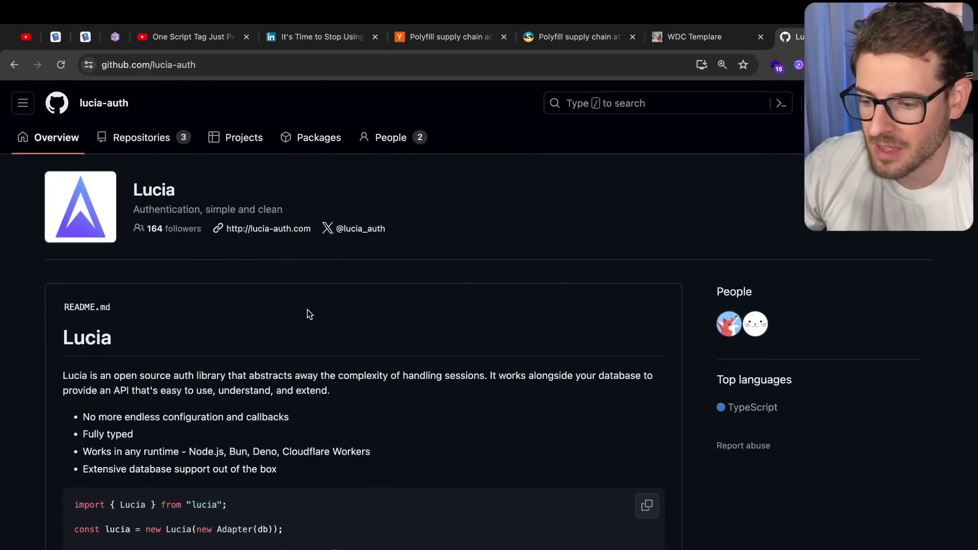
scroll(309, 313, "down", 2)
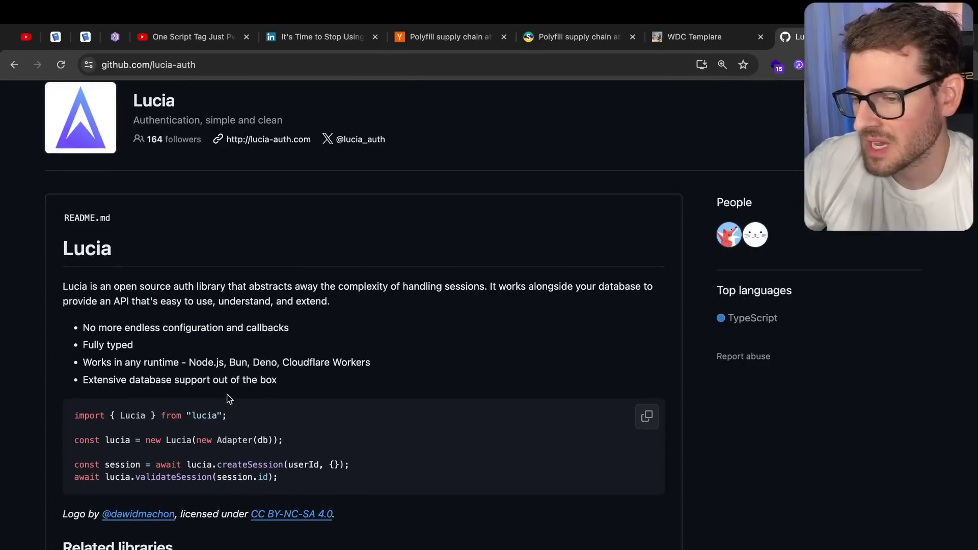
scroll(255, 355, "down", 1)
scroll(255, 355, "up", 1)
scroll(256, 355, "down", 1)
scroll(255, 359, "down", 1)
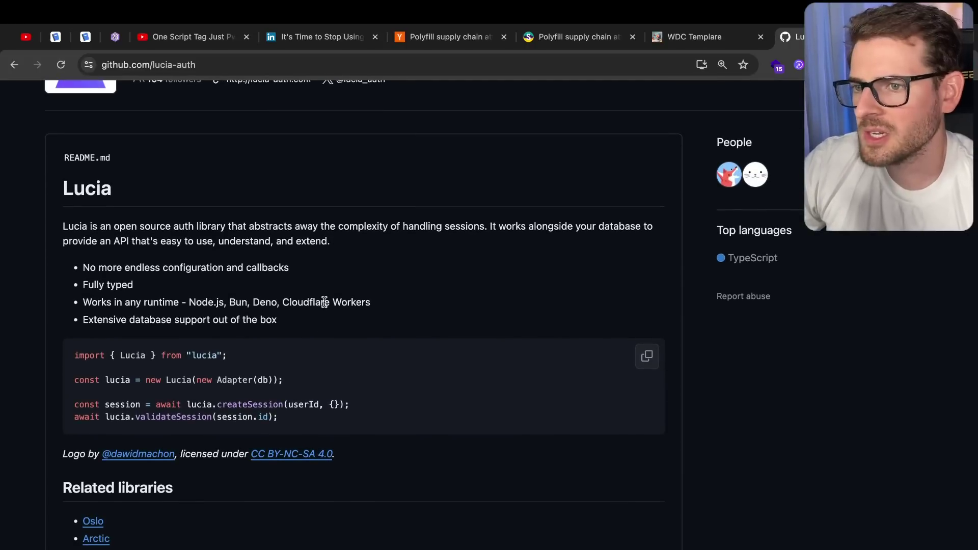
scroll(325, 313, "down", 1)
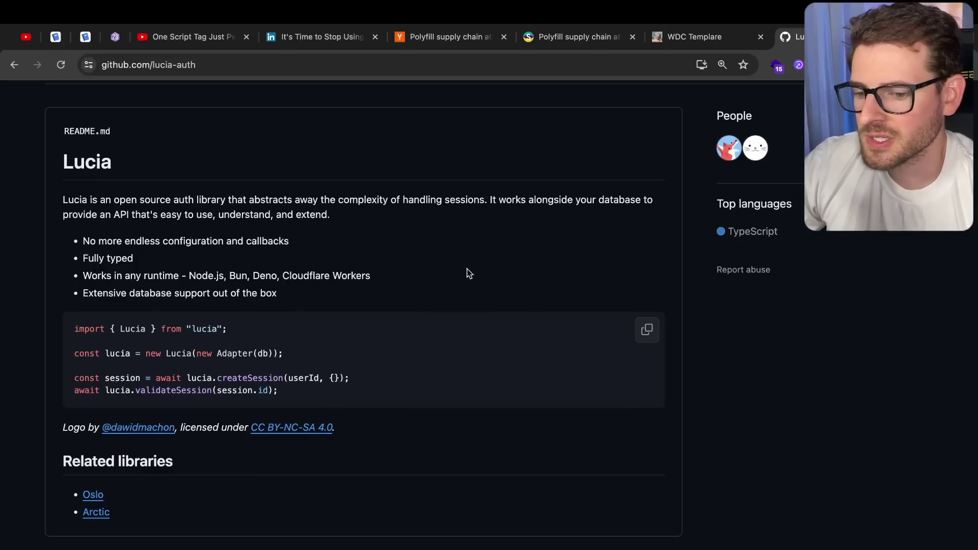
scroll(497, 248, "up", 3)
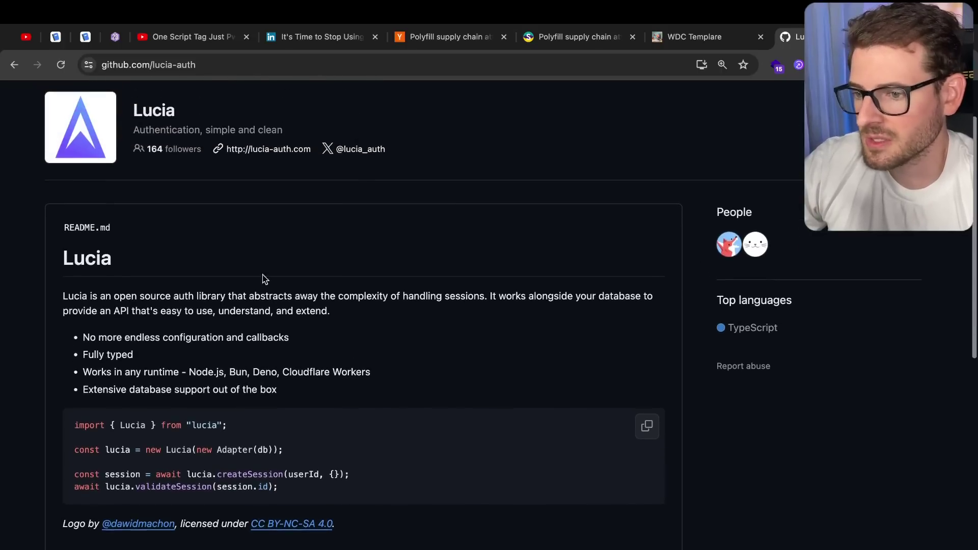
scroll(235, 264, "up", 2)
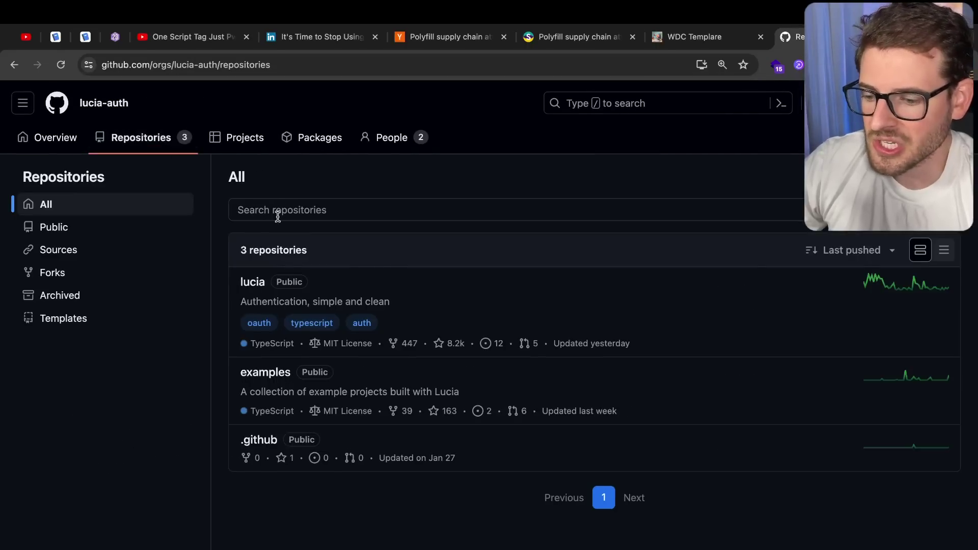
scroll(343, 267, "down", 2)
Open the lucia repository and scroll down to its README.
left_click(254, 237)
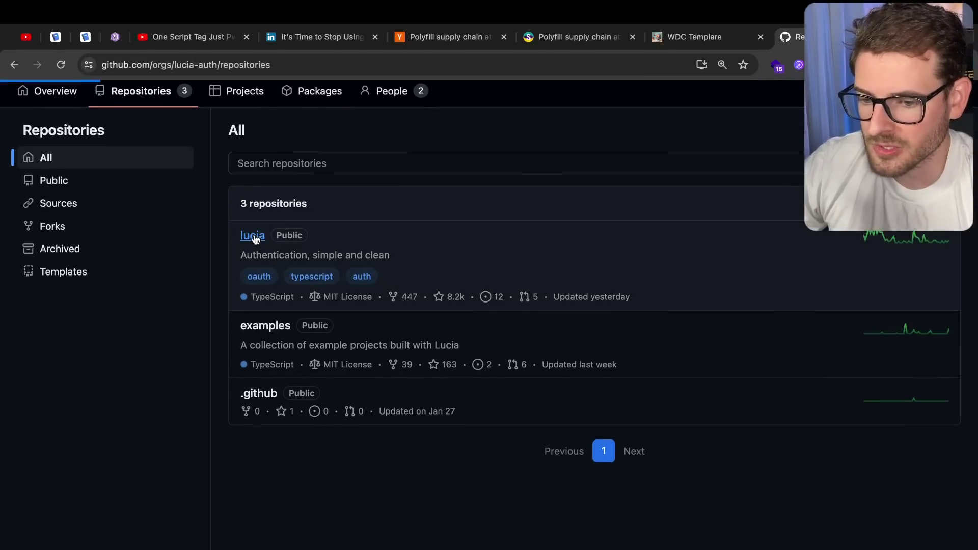
scroll(348, 294, "down", 3)
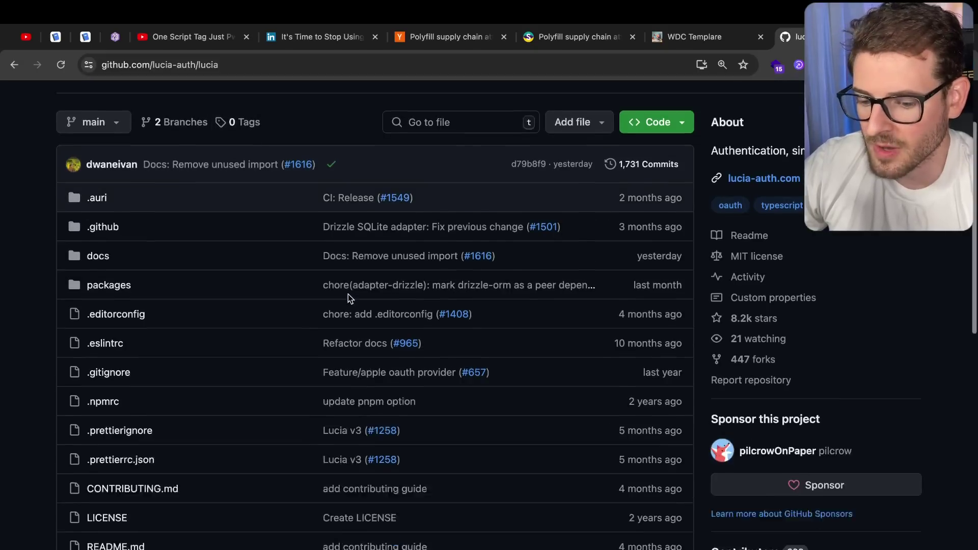
scroll(348, 294, "down", 10)
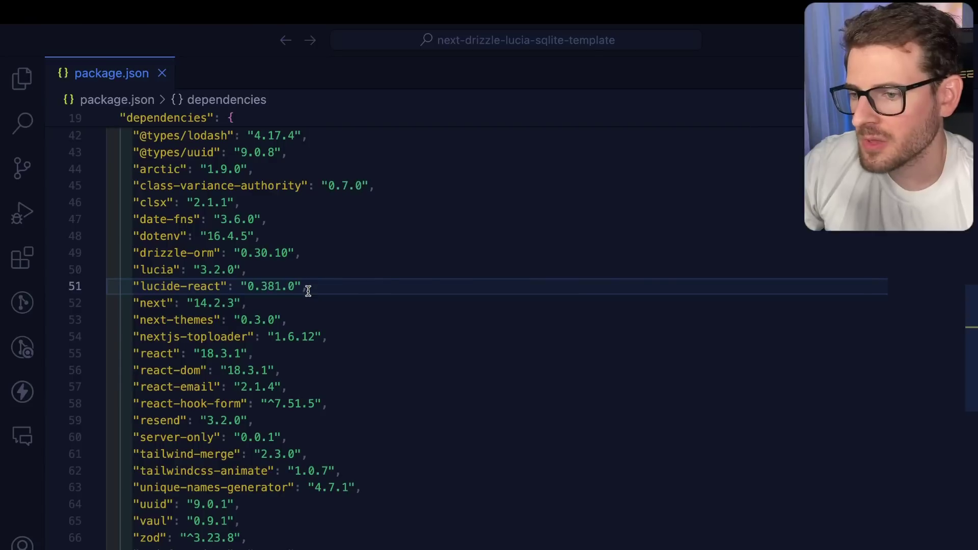
Highlight the drizzle-orm and date-fns entries in package.json's dependencies.
left_click(273, 253)
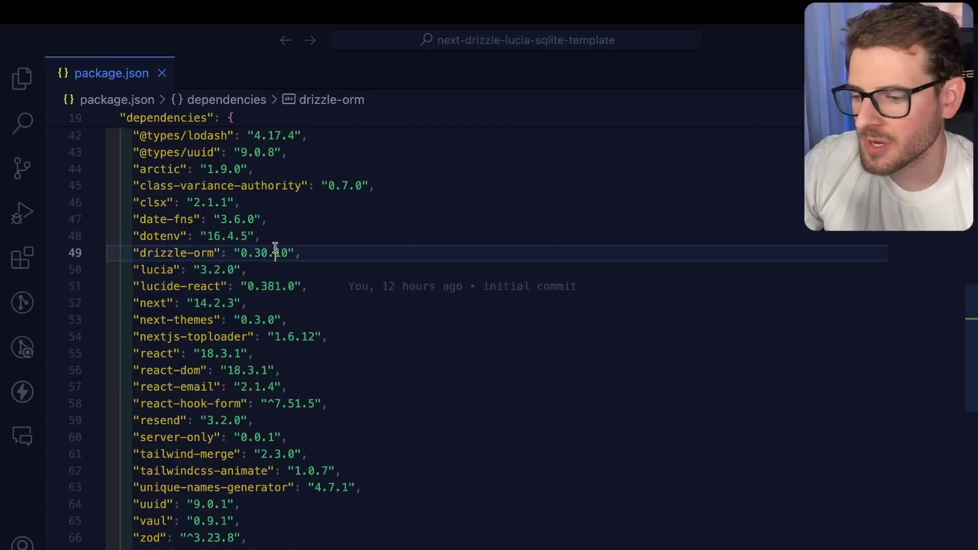
left_click(249, 214)
scroll(249, 214, "up", 1)
scroll(250, 214, "up", 8)
scroll(204, 231, "down", 1)
scroll(192, 313, "down", 10)
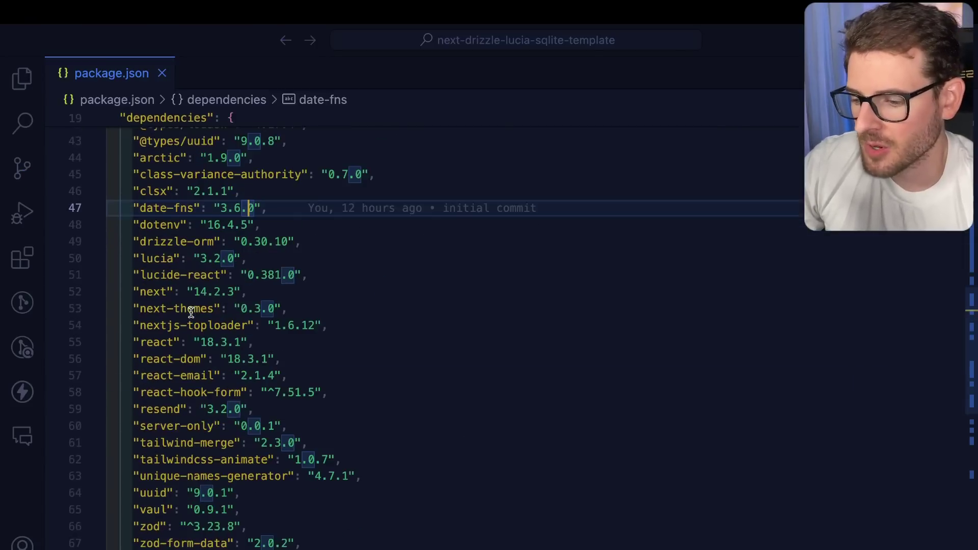
scroll(192, 314, "up", 7)
Show the project's file tree and collapse the src folder.
left_click(24, 78)
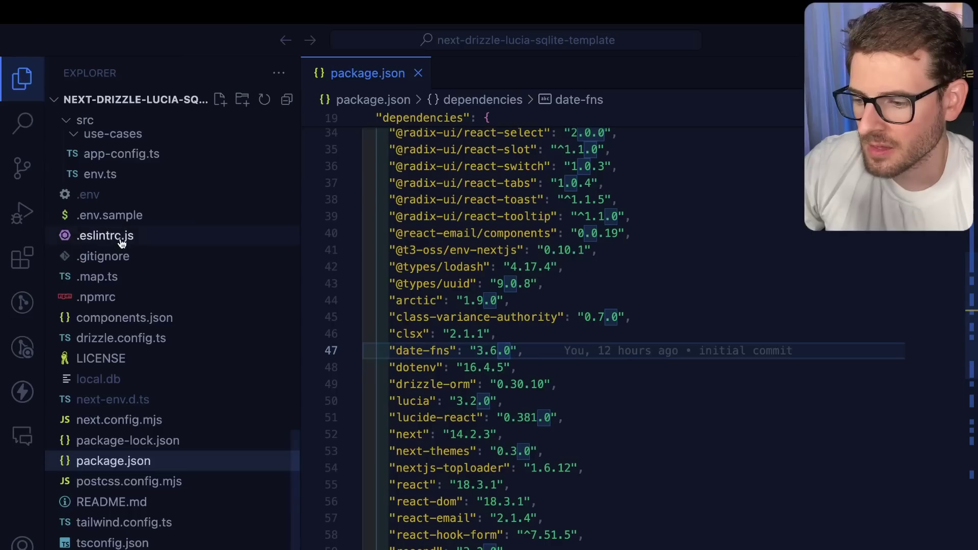
scroll(131, 218, "up", 5)
left_click(107, 202)
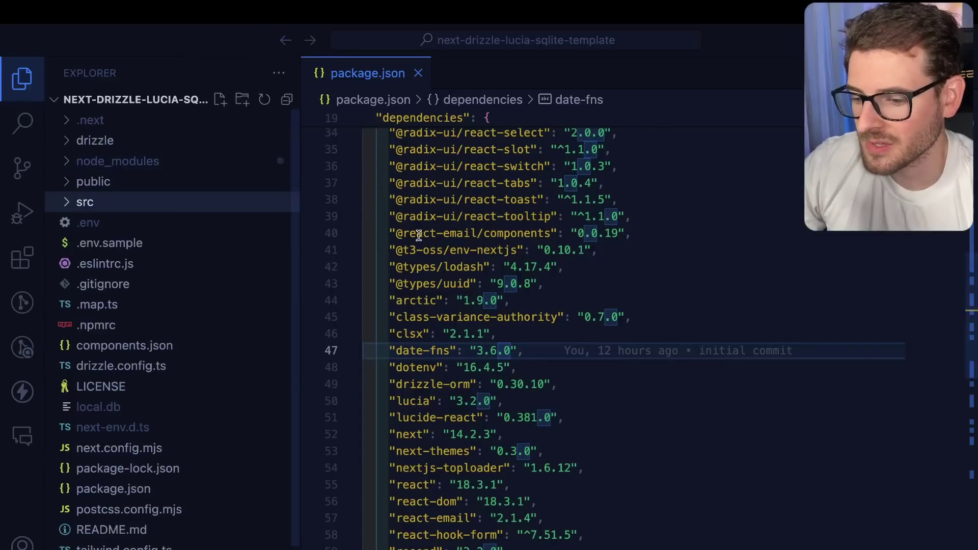
left_click(415, 232)
mouse_move(393, 246)
left_mouse_down()
mouse_move(530, 250)
mouse_move(520, 249)
left_mouse_up()
double_click(417, 300)
scroll(415, 311, "down", 1)
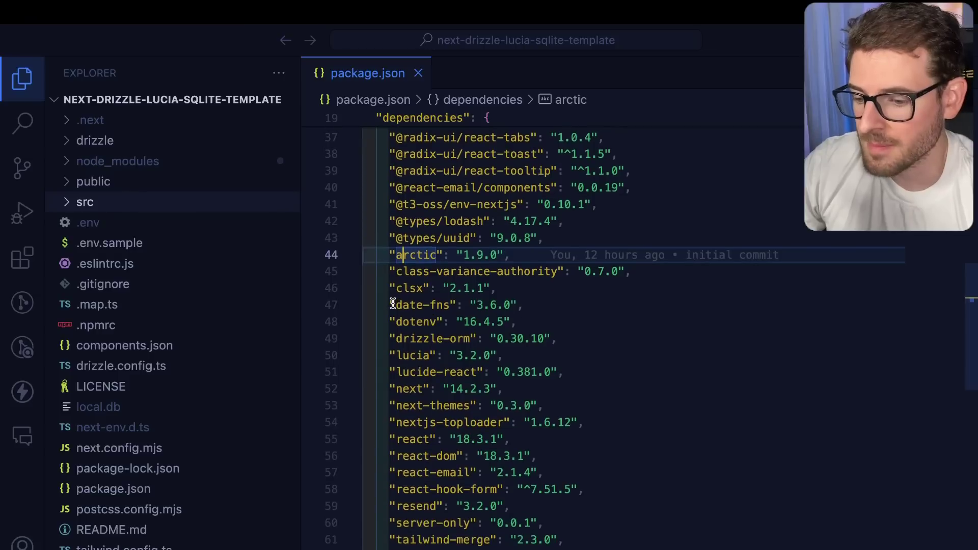
mouse_move(393, 303)
left_click(457, 371)
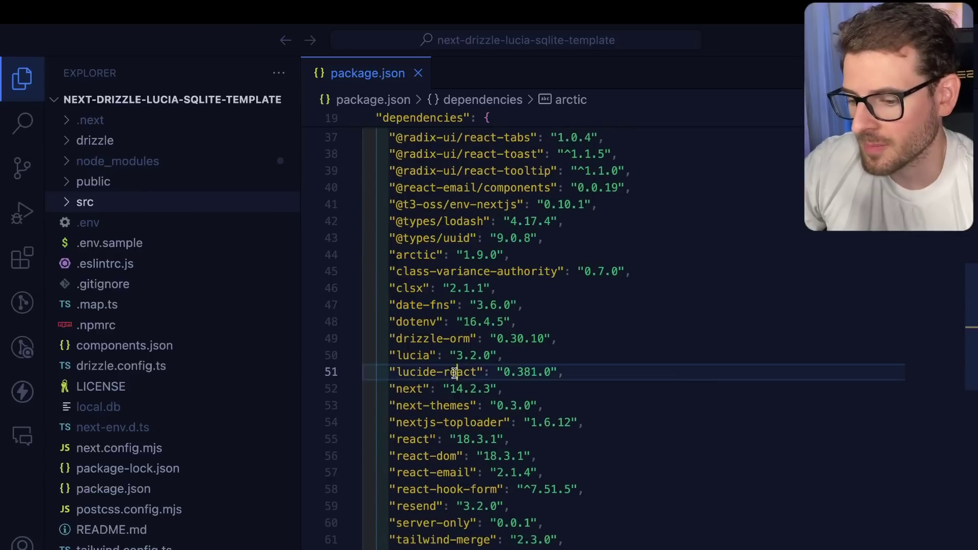
left_click(405, 388)
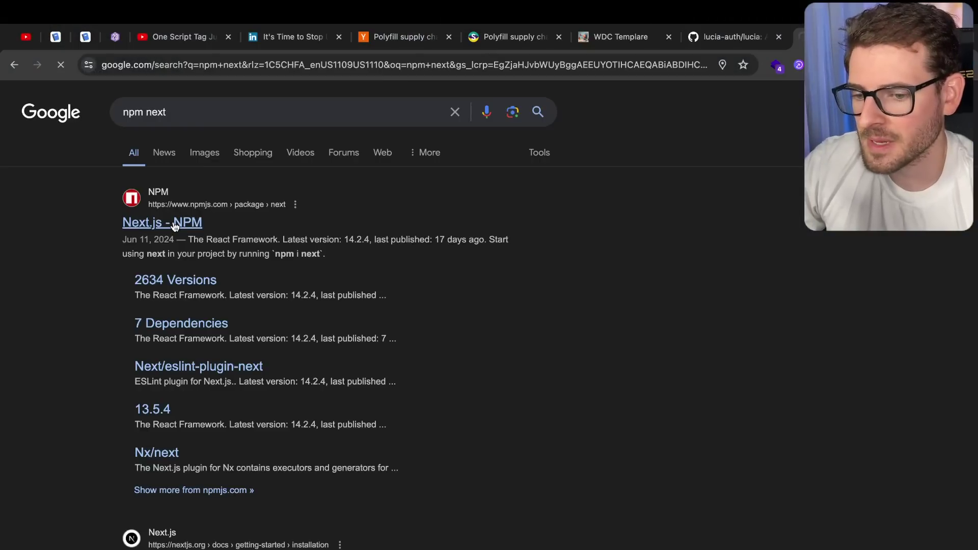
Open next's npm page and screenshot its 7 dependencies list.
left_click(175, 224)
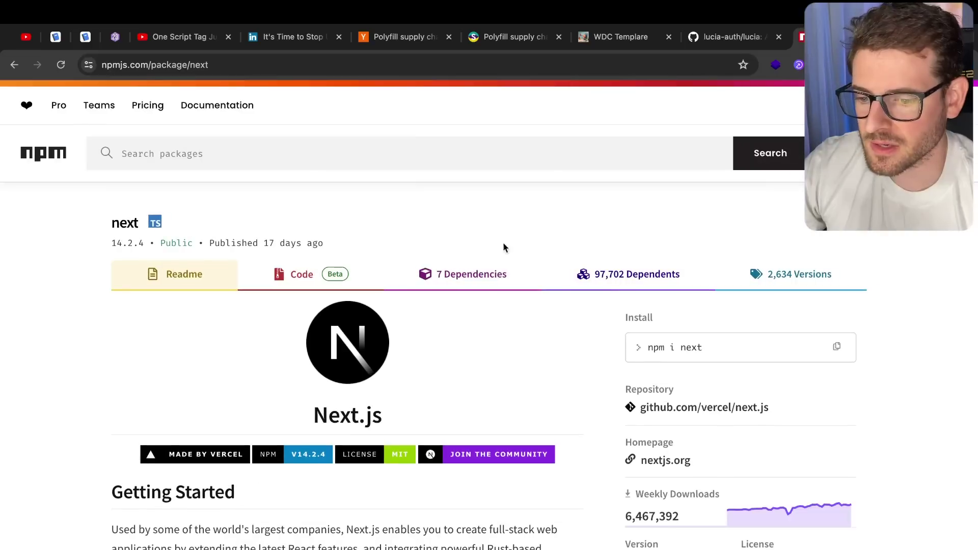
left_click(489, 284)
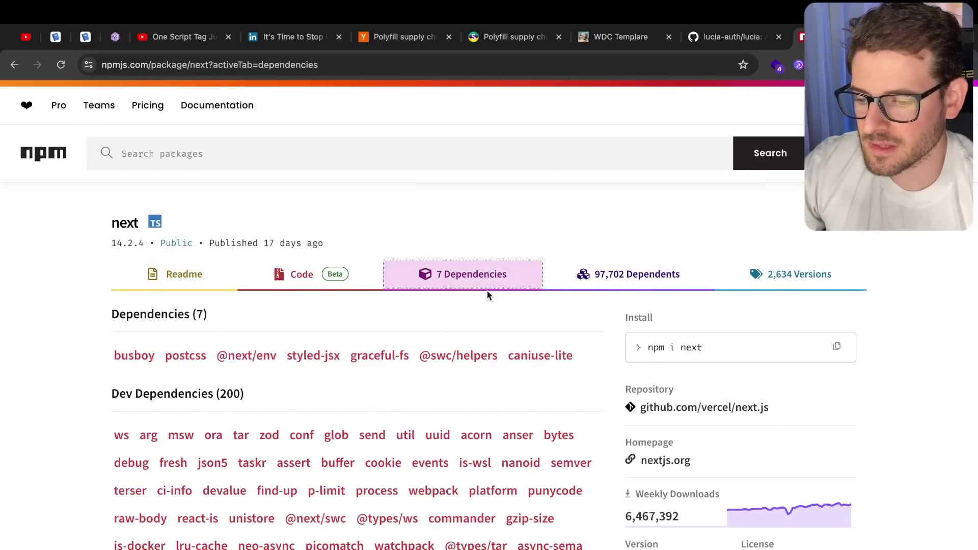
scroll(487, 292, "down", 2)
key("super+shift+4")
left_click_drag(82, 262, 593, 346)
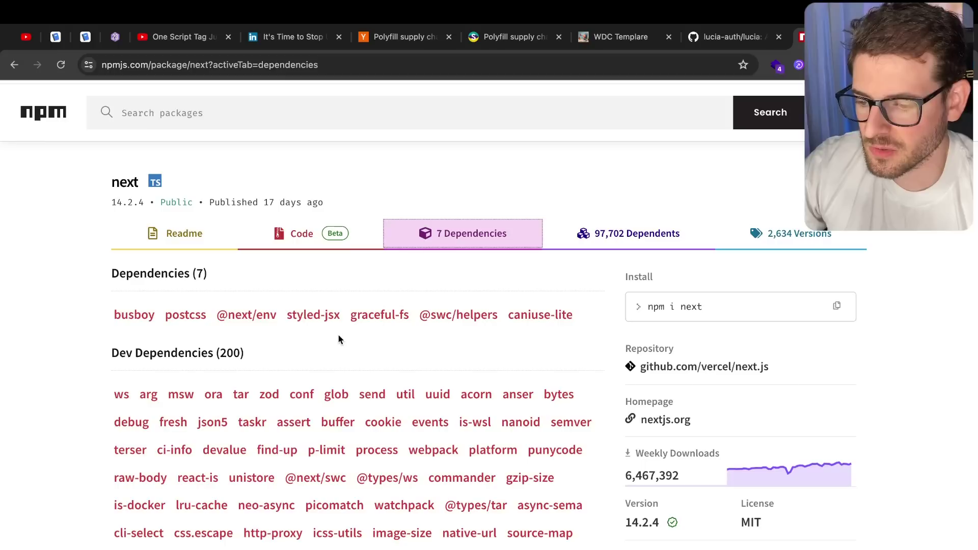
Follow the busboy and streamsearch dependencies, then go back and open postcss.
left_click(134, 316)
left_click(499, 276)
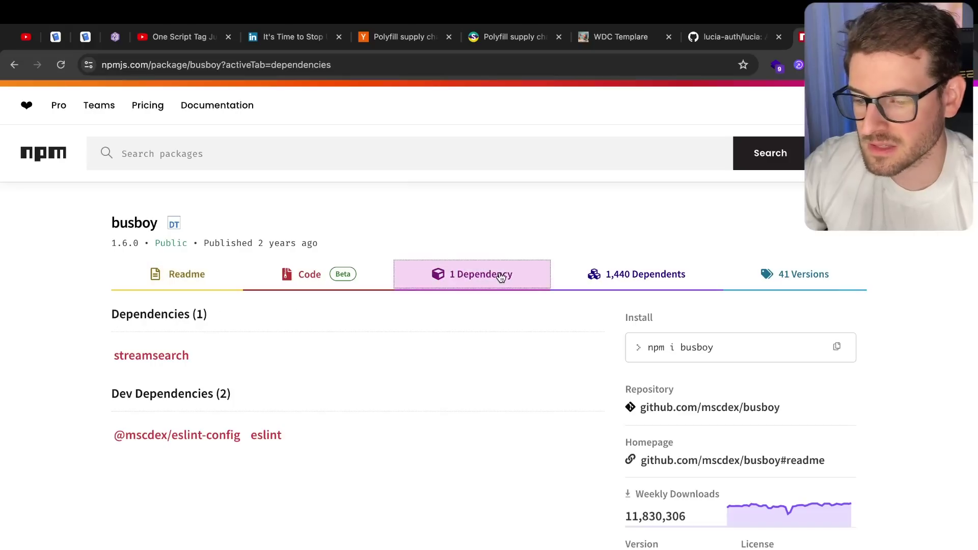
left_click(164, 362)
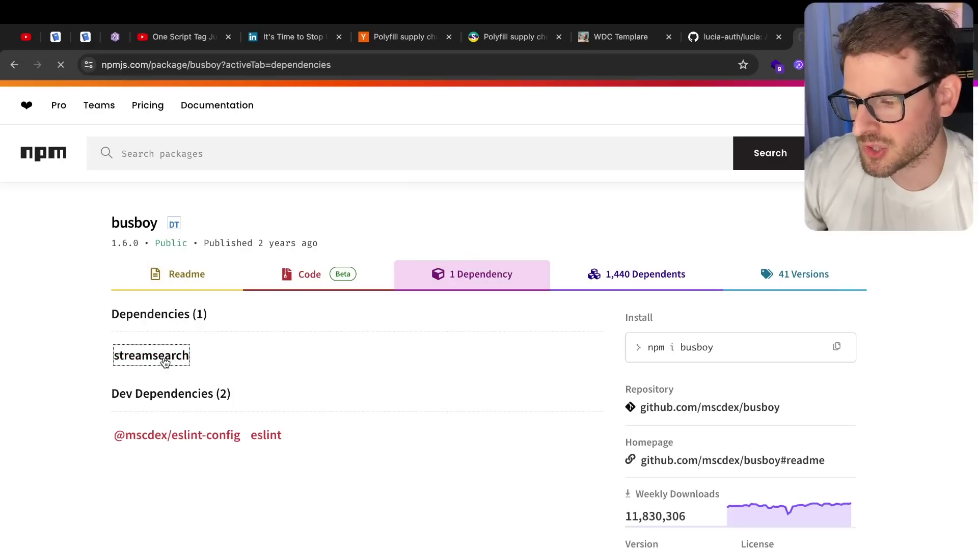
scroll(418, 331, "left", 5)
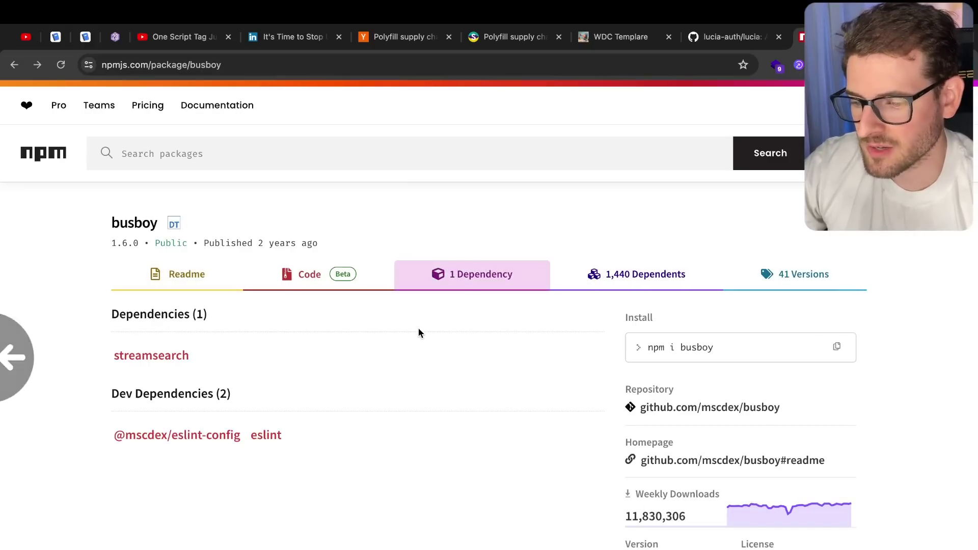
scroll(370, 351, "left", 5)
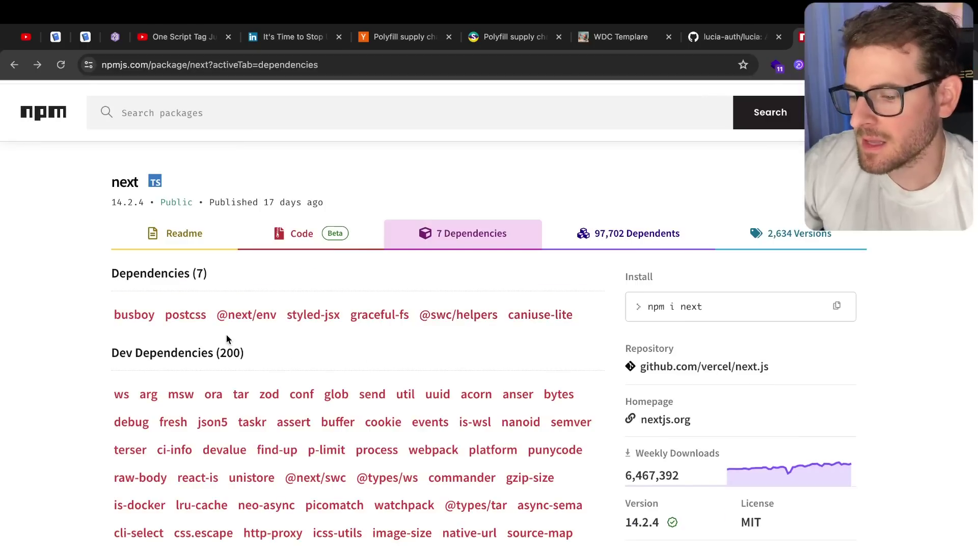
left_click(185, 316)
View postcss's dependencies, then return to its readme and scroll through it.
left_click(458, 280)
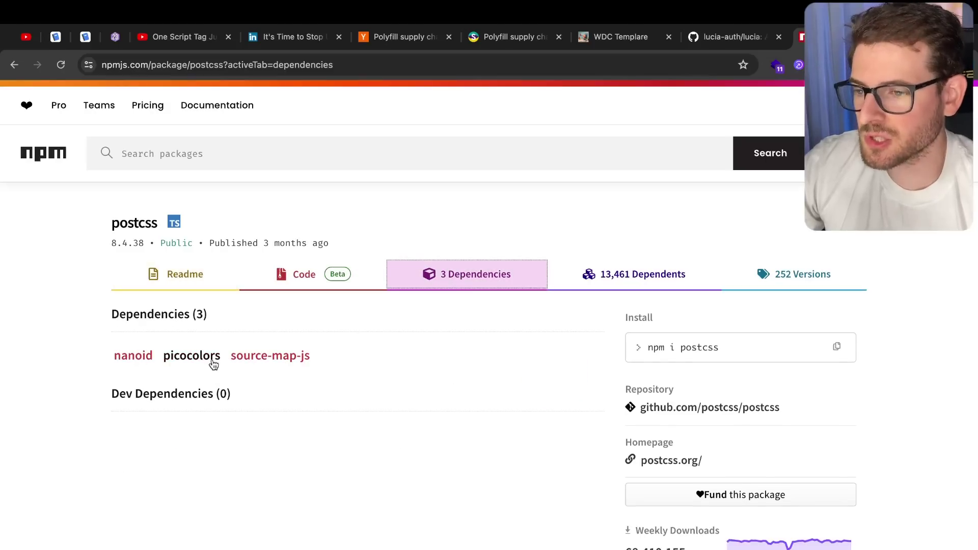
left_click(283, 398)
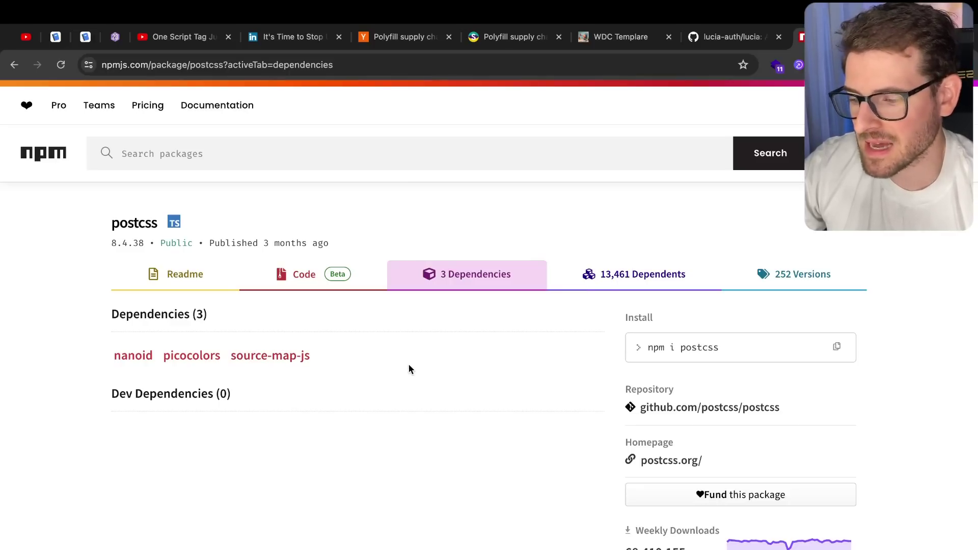
key("super+Left")
scroll(380, 377, "down", 2)
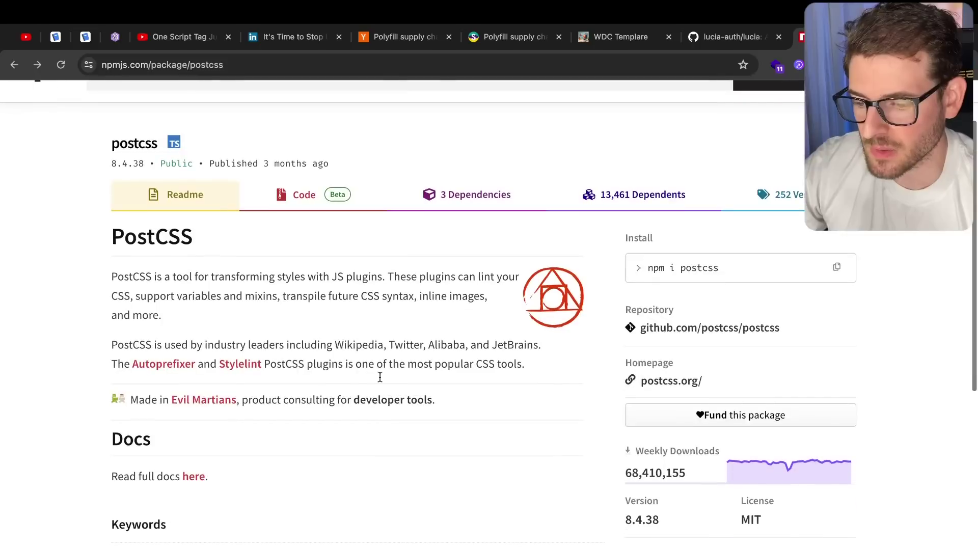
scroll(389, 329, "down", 2)
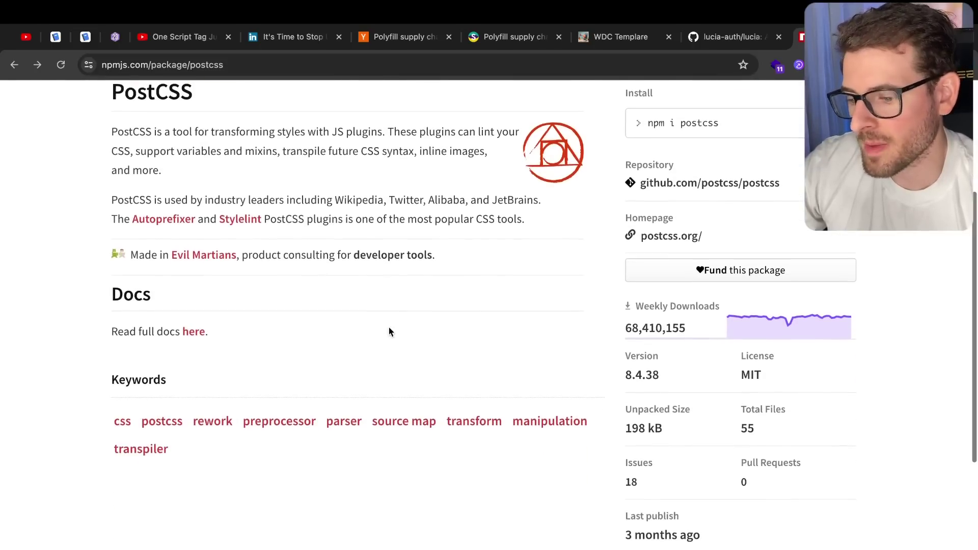
scroll(350, 360, "down", 2)
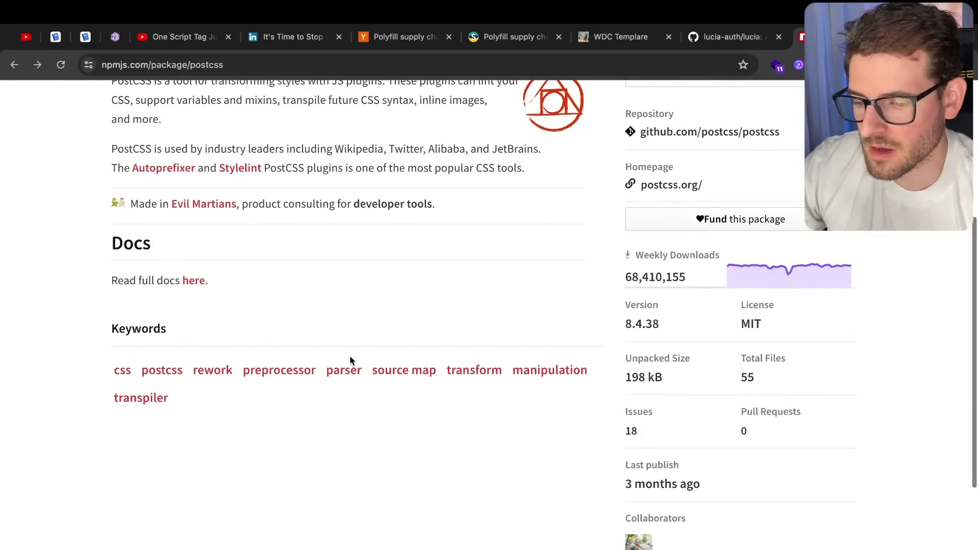
scroll(374, 257, "up", 3)
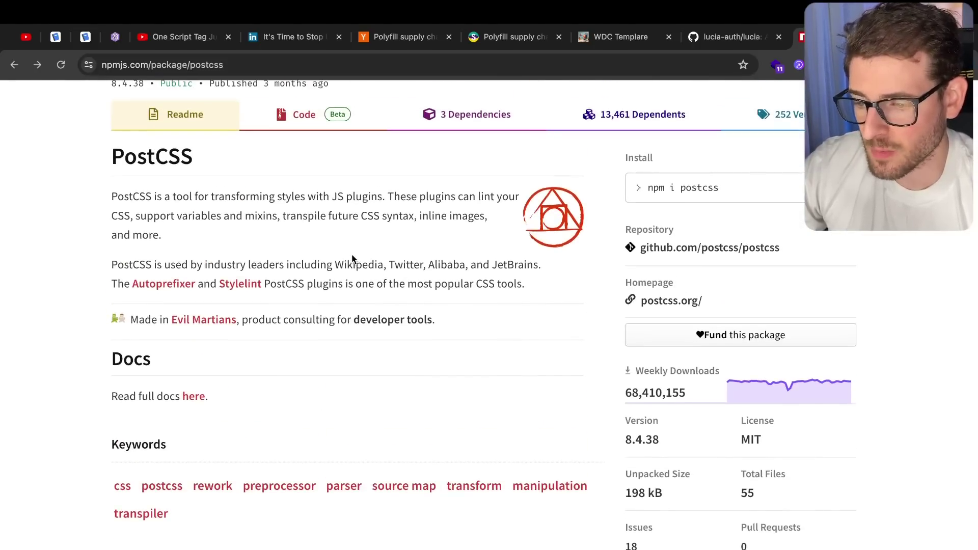
Return to next's Dependencies tab and screenshot the Dev Dependencies (200) heading.
key("alt+Left")
scroll(351, 301, "down", 8)
scroll(351, 301, "up", 3)
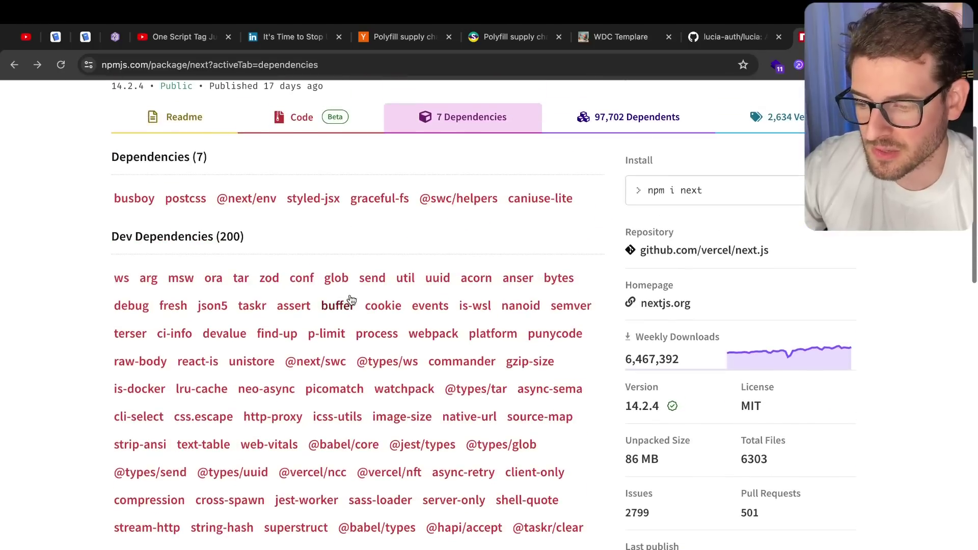
key("super+shift+4")
left_click_drag(104, 218, 318, 253)
Scroll through next's list of 200 dev dependencies.
scroll(201, 326, "up", 3)
scroll(219, 326, "down", 4)
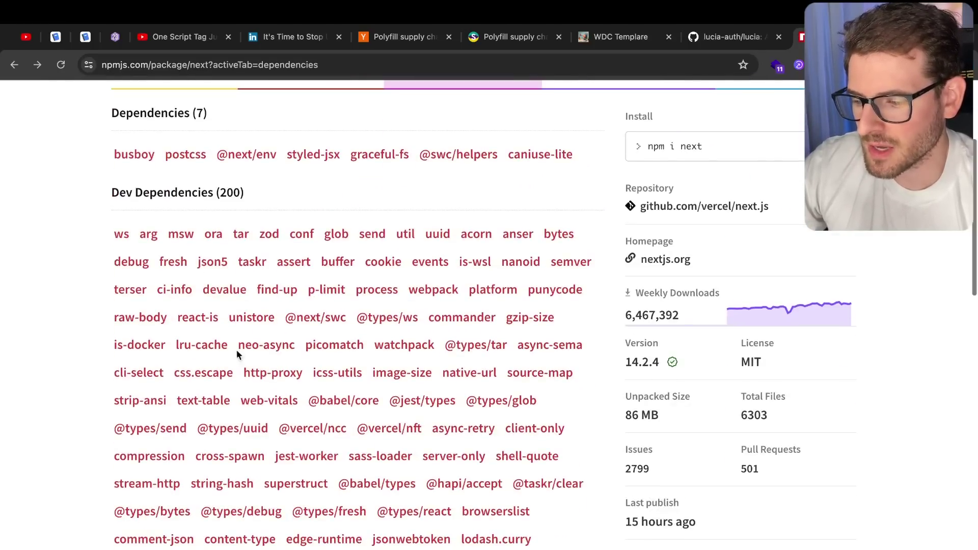
scroll(219, 328, "down", 7)
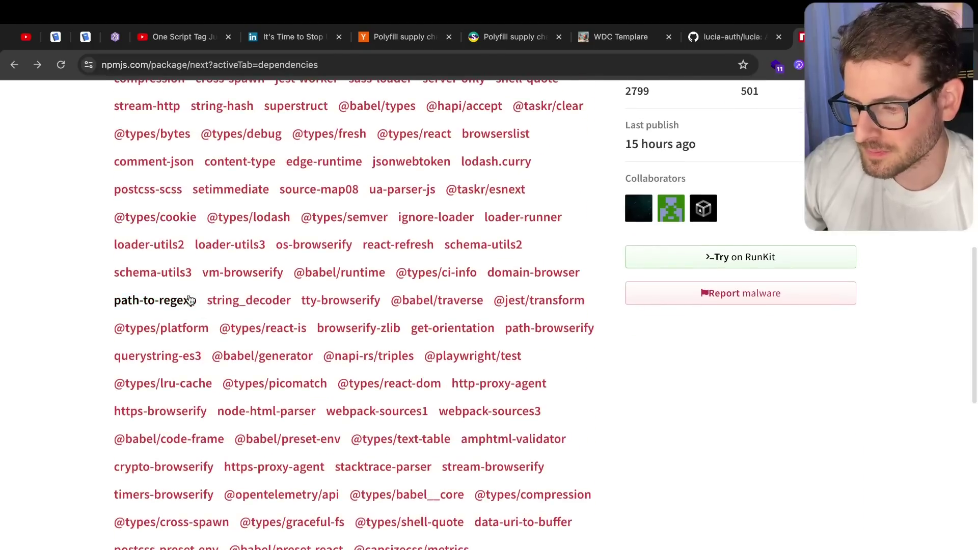
scroll(204, 311, "down", 4)
scroll(325, 284, "down", 4)
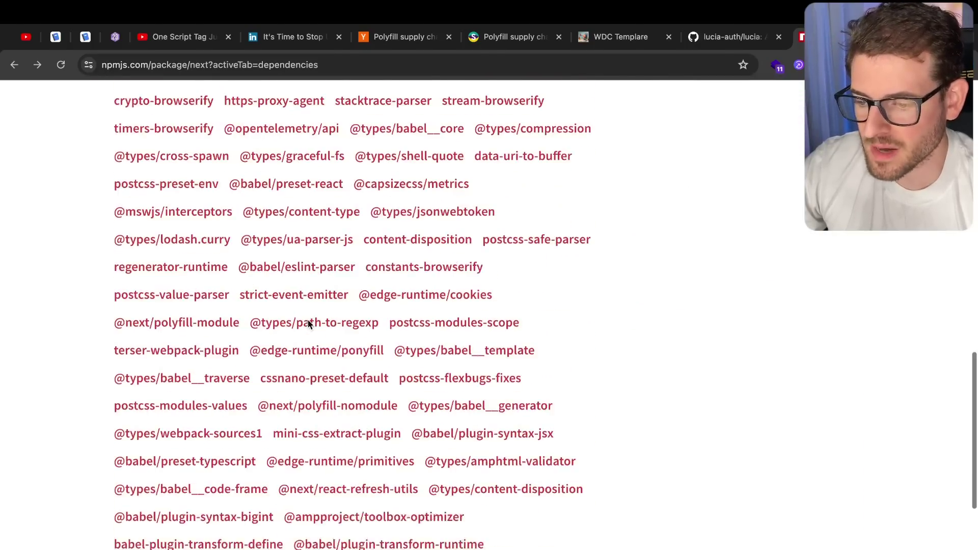
scroll(308, 320, "down", 8)
scroll(301, 306, "up", 8)
scroll(295, 300, "up", 15)
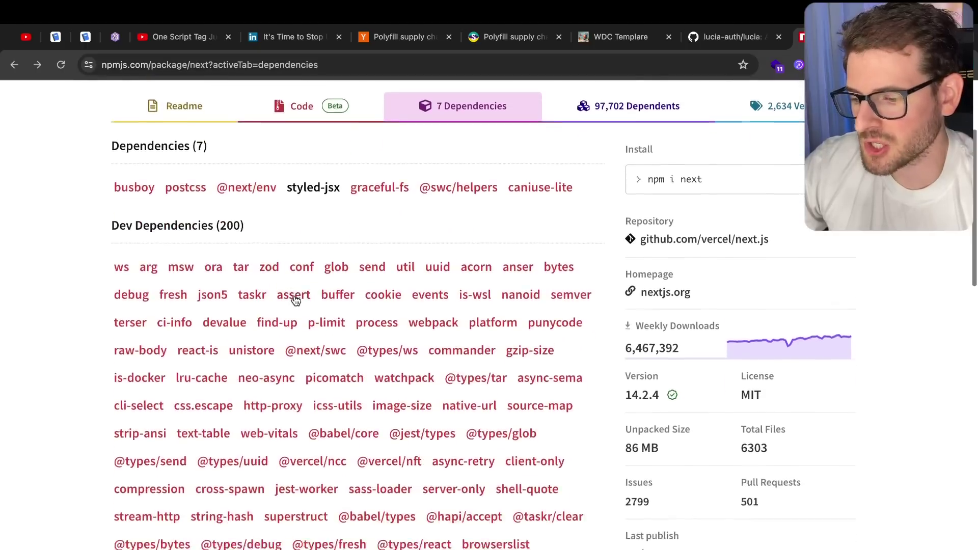
scroll(301, 305, "down", 3)
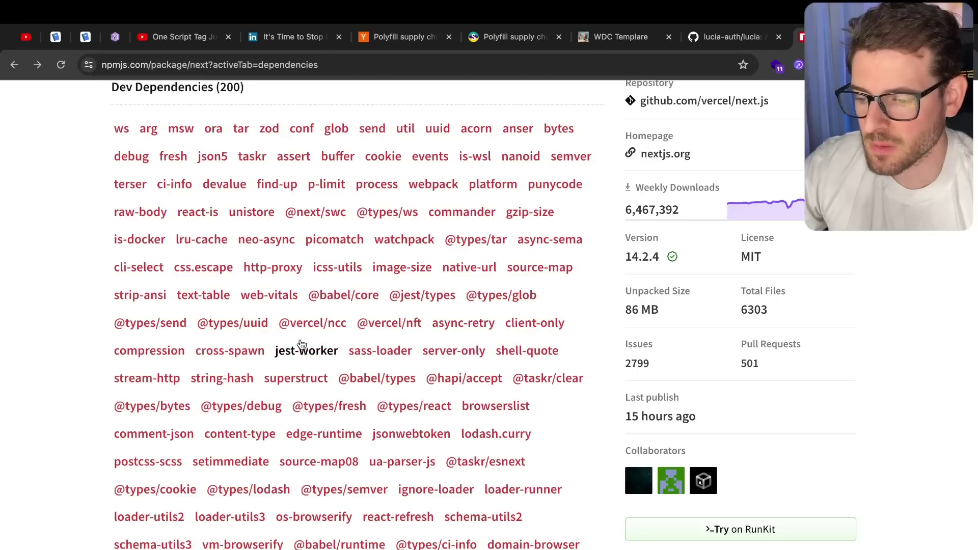
scroll(286, 321, "up", 1)
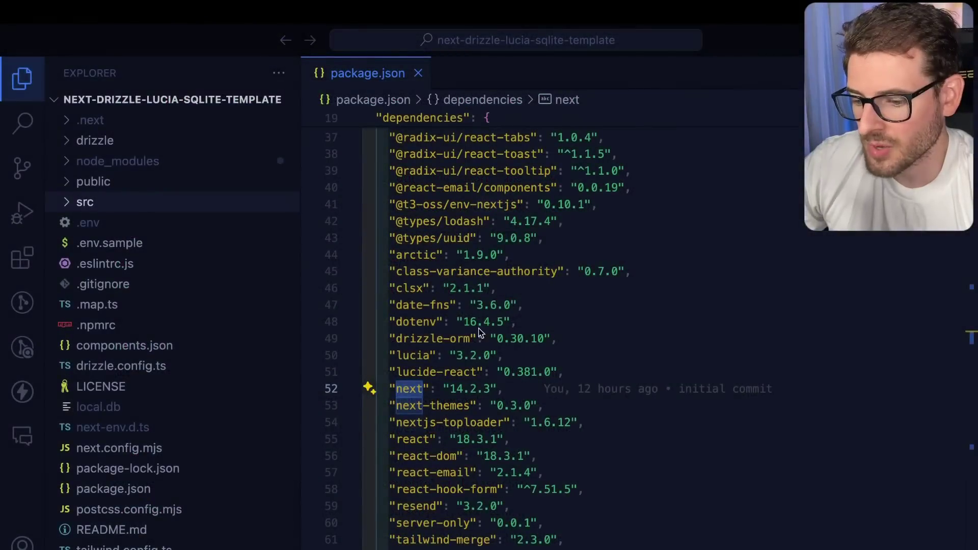
scroll(467, 283, "up", 12)
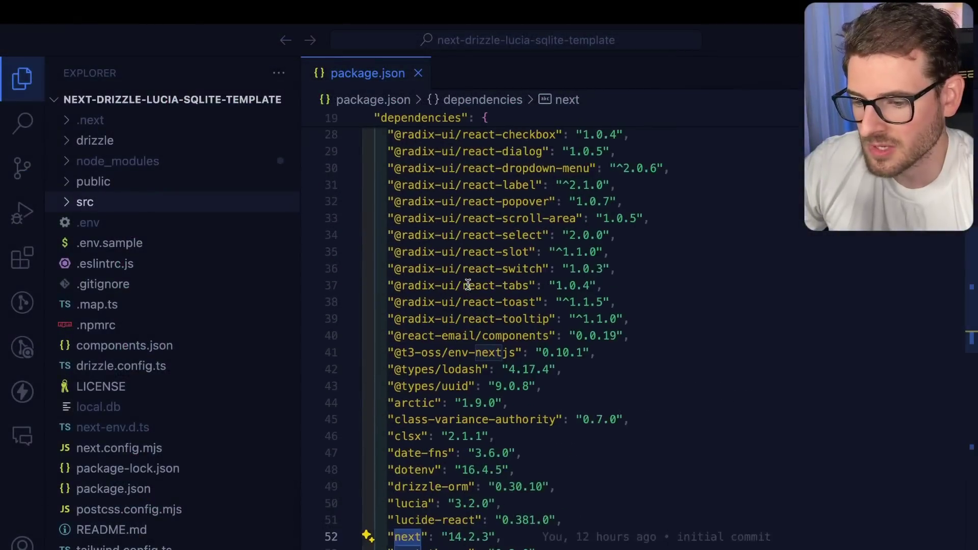
left_click(503, 326)
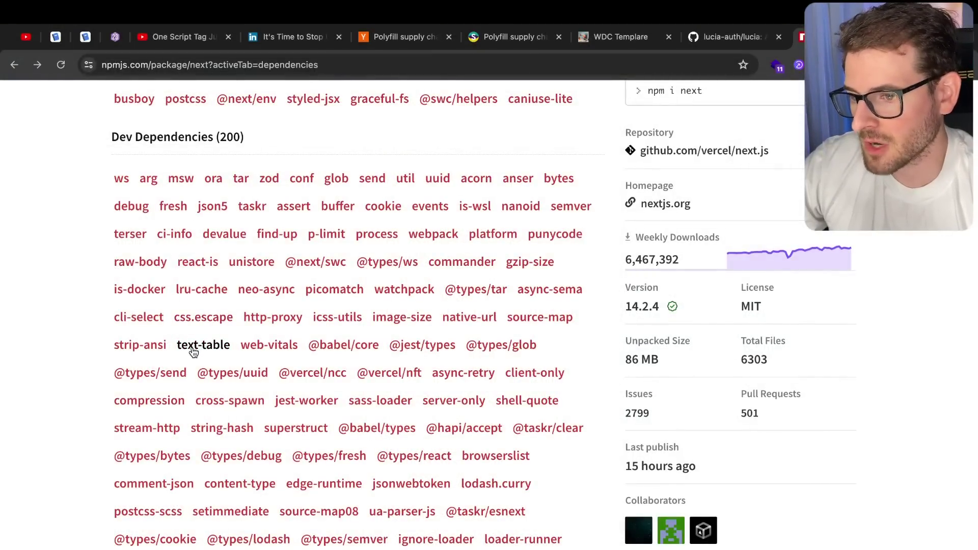
Open the text-table entry, then select the has-flag package key on line 430 of package-lock.json.
left_click(194, 352)
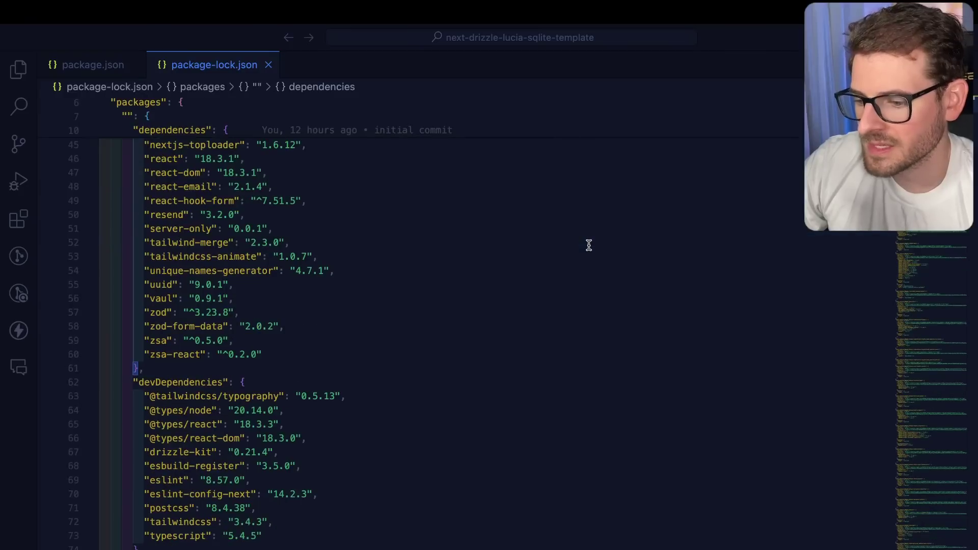
scroll(588, 246, "down", 20)
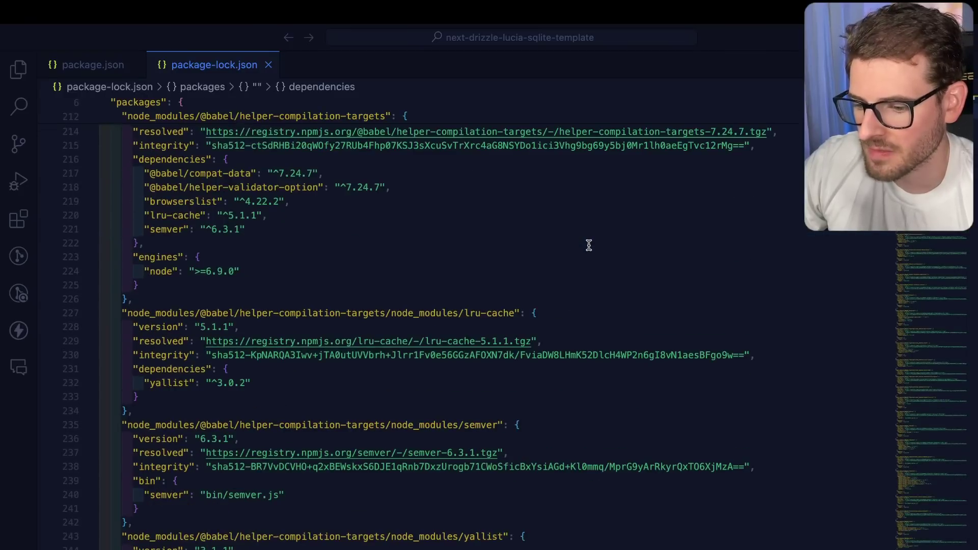
scroll(589, 245, "down", 20)
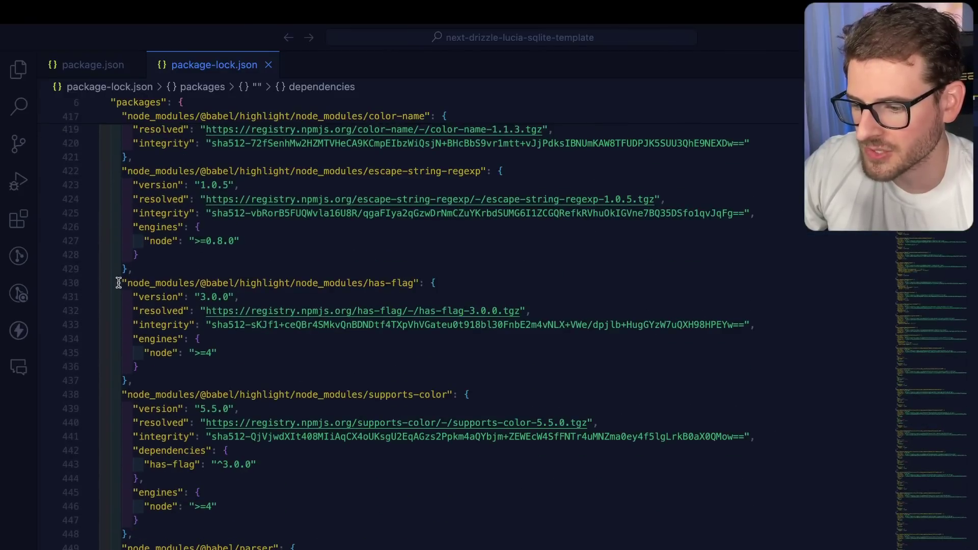
left_click_drag(117, 283, 412, 281)
scroll(415, 277, "down", 20)
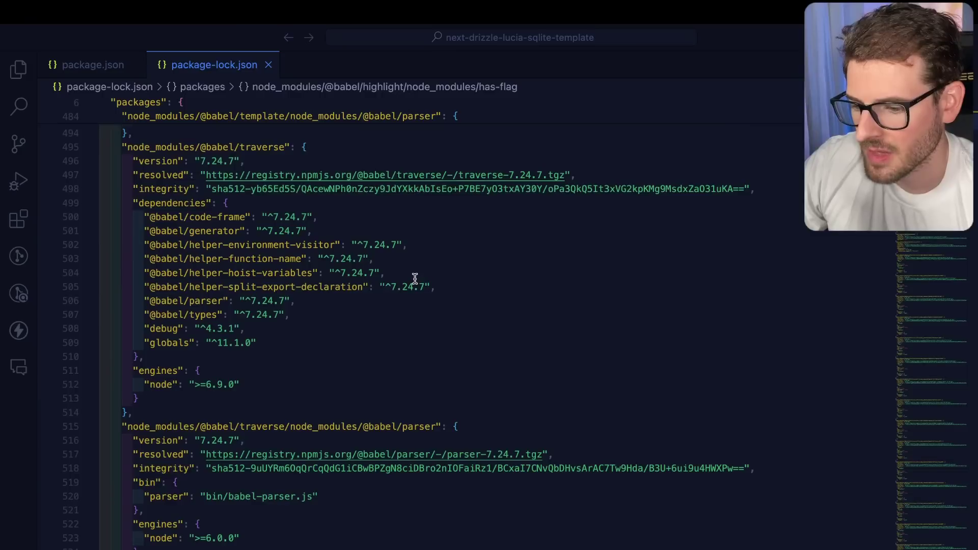
scroll(340, 318, "down", 20)
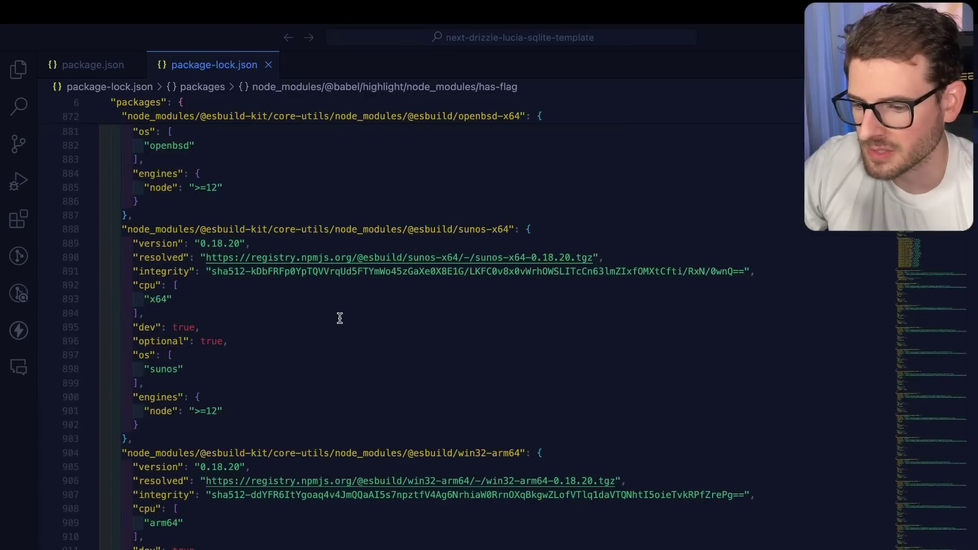
scroll(340, 319, "down", 20)
scroll(341, 318, "down", 20)
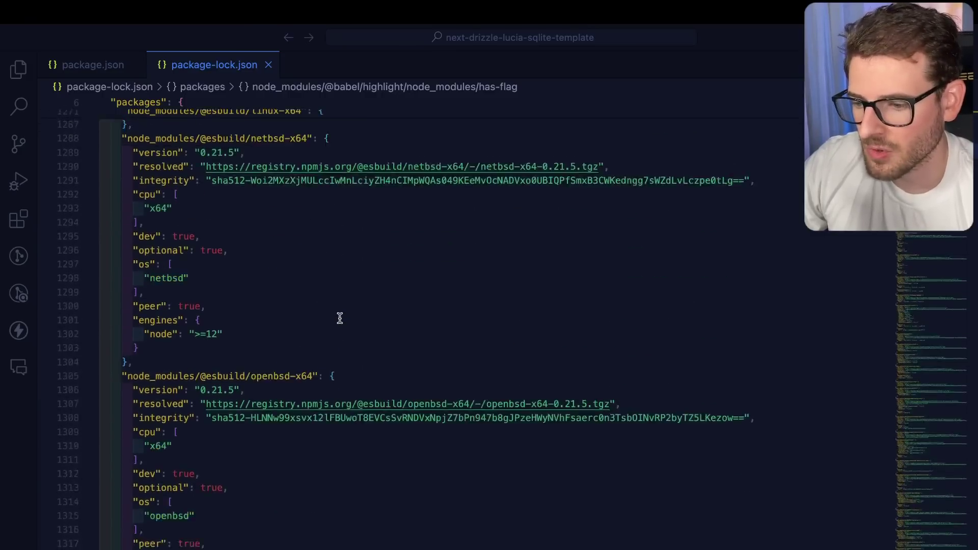
Jump to the end of package-lock.json and scroll up through the node_modules entries.
left_click(340, 319)
key("super+Down")
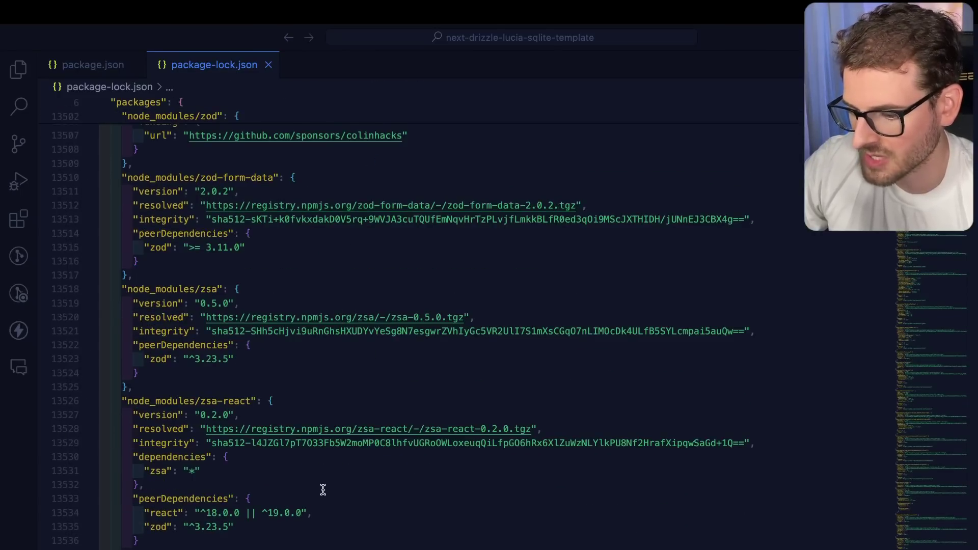
scroll(323, 488, "up", 10)
scroll(323, 489, "up", 20)
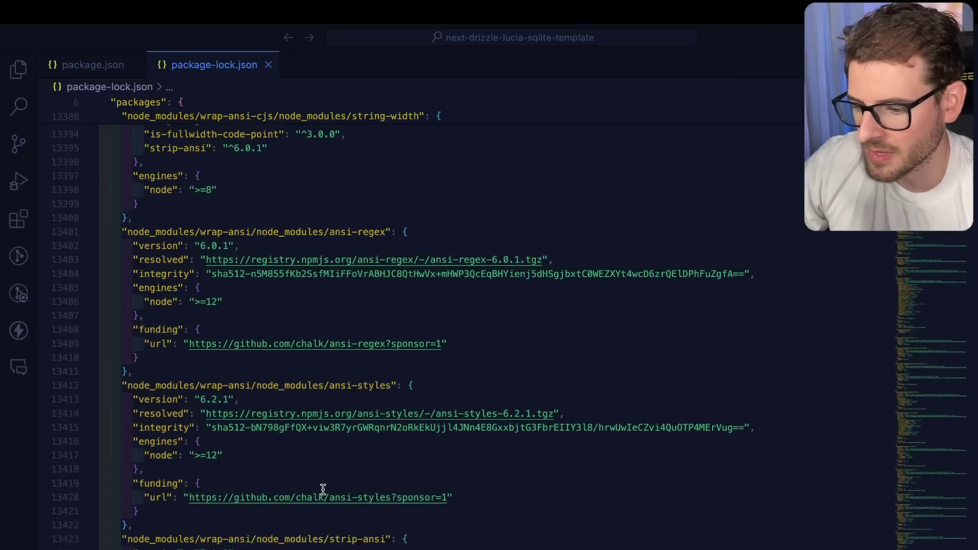
scroll(323, 489, "up", 20)
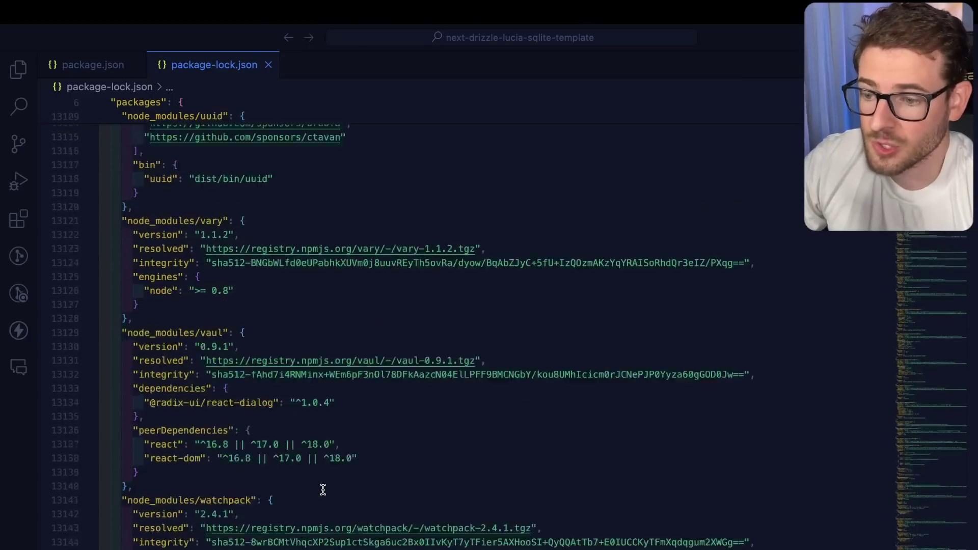
scroll(323, 489, "up", 20)
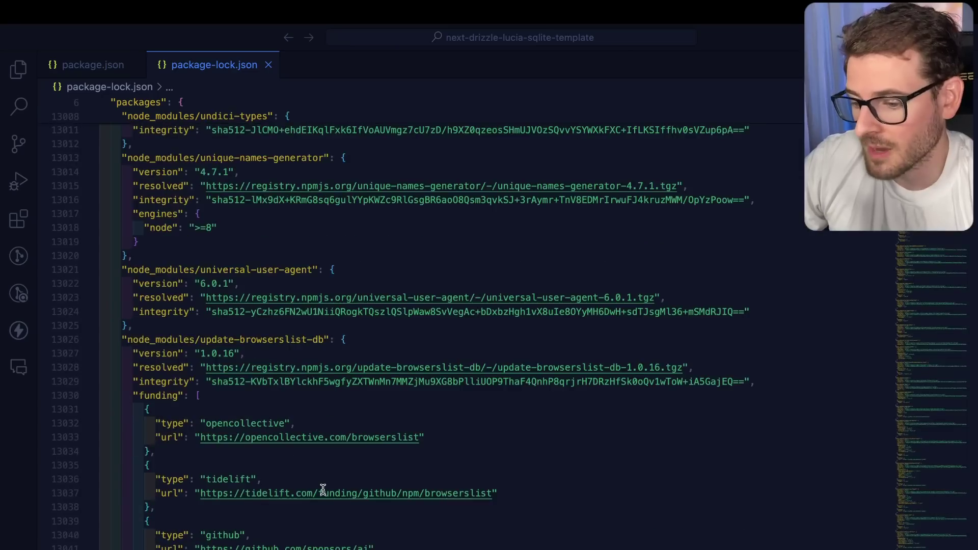
Show the Explorer beside package-lock.json, expand node_modules and scroll down its package list.
scroll(325, 504, "up", 20)
left_click(19, 69)
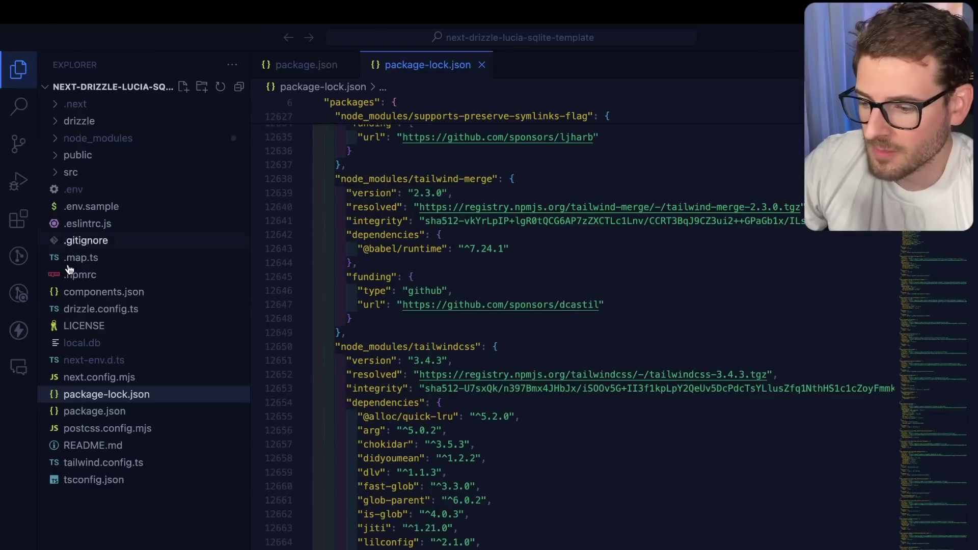
left_click(109, 148)
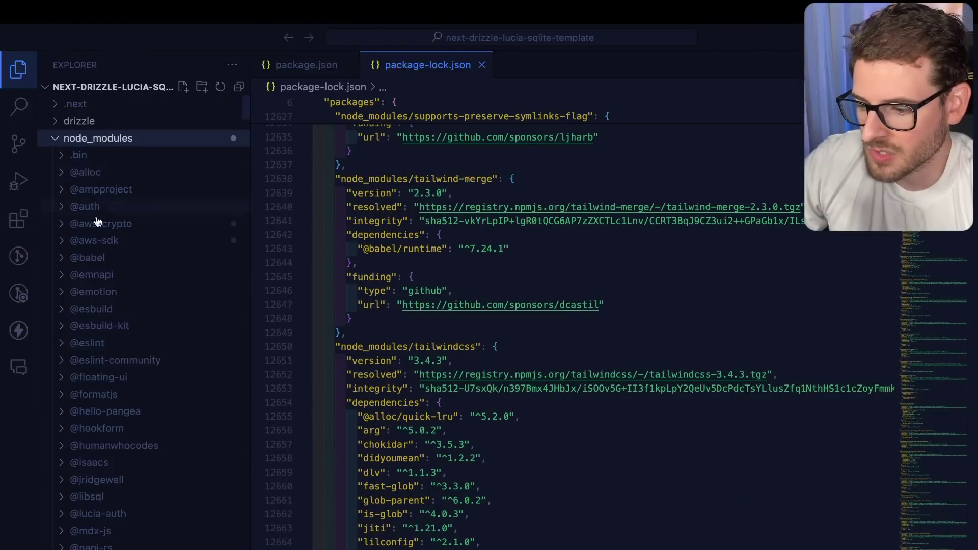
scroll(116, 321, "down", 10)
scroll(117, 322, "down", 20)
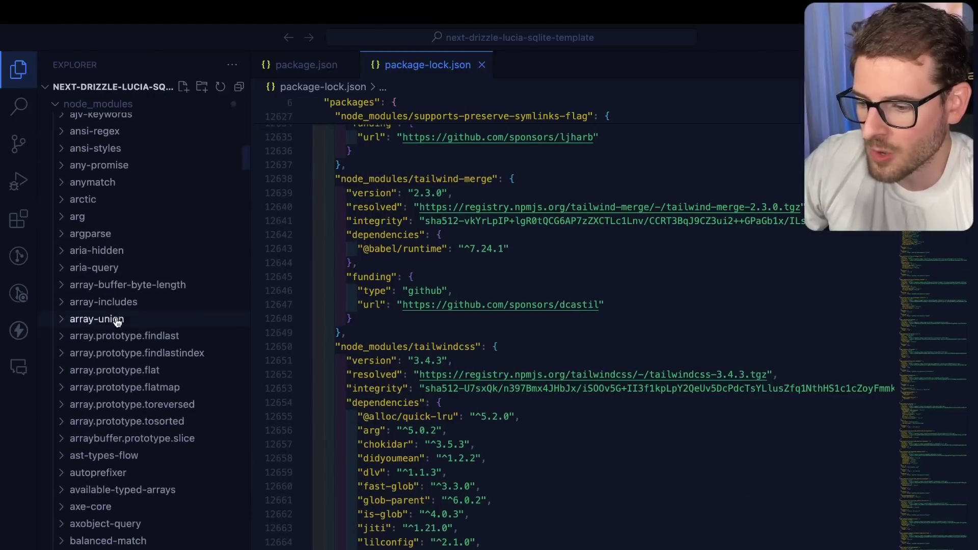
scroll(116, 321, "down", 20)
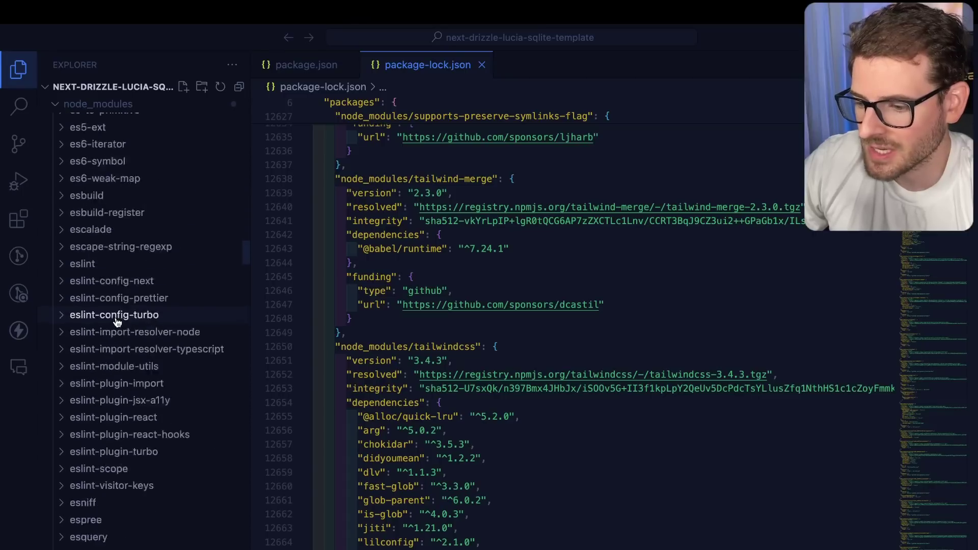
scroll(117, 321, "down", 20)
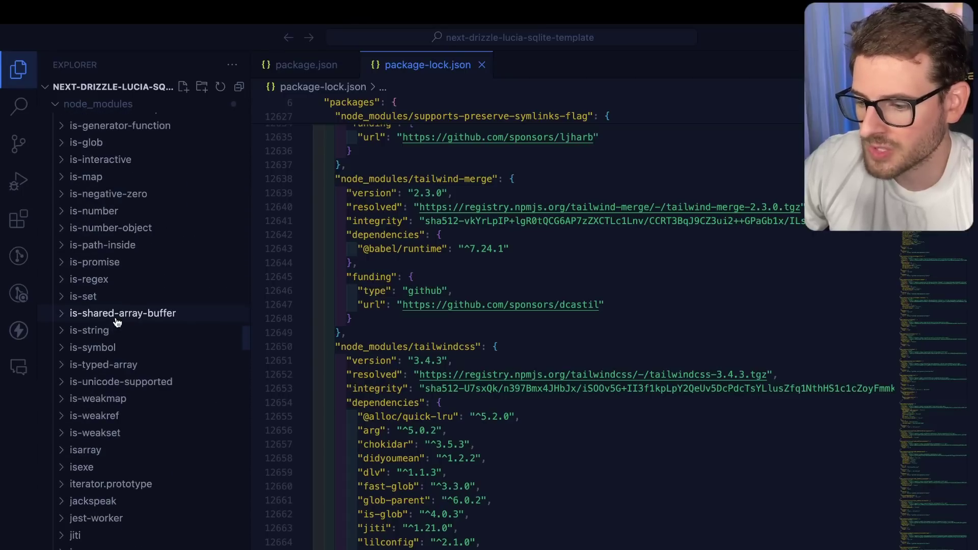
scroll(116, 322, "down", 20)
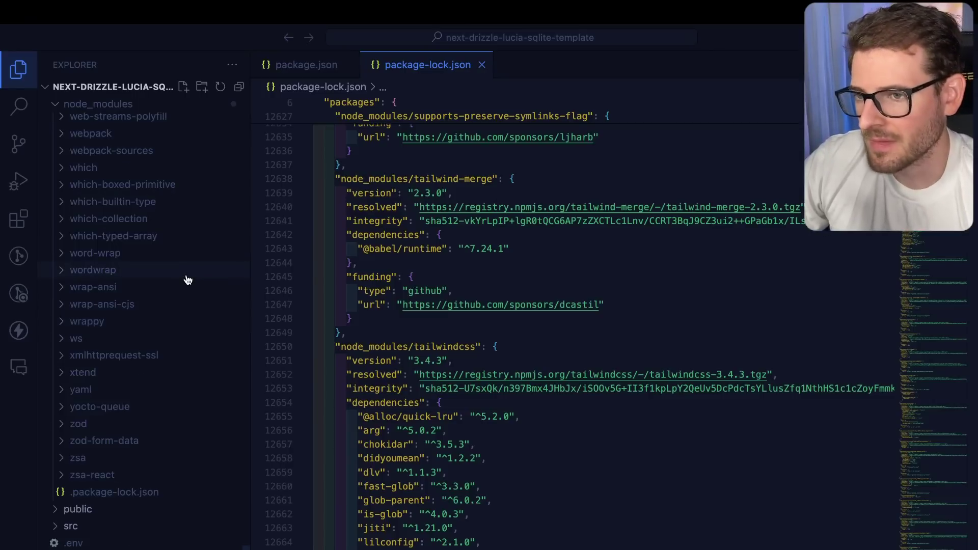
Close package-lock.json and collapse all folders, including node_modules.
left_click(482, 275)
key("ctrl+w")
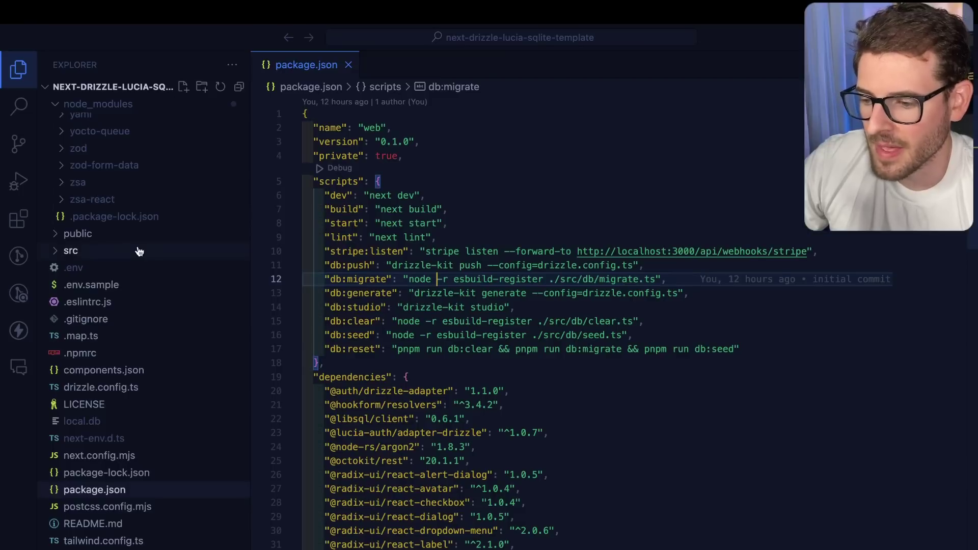
left_click(239, 87)
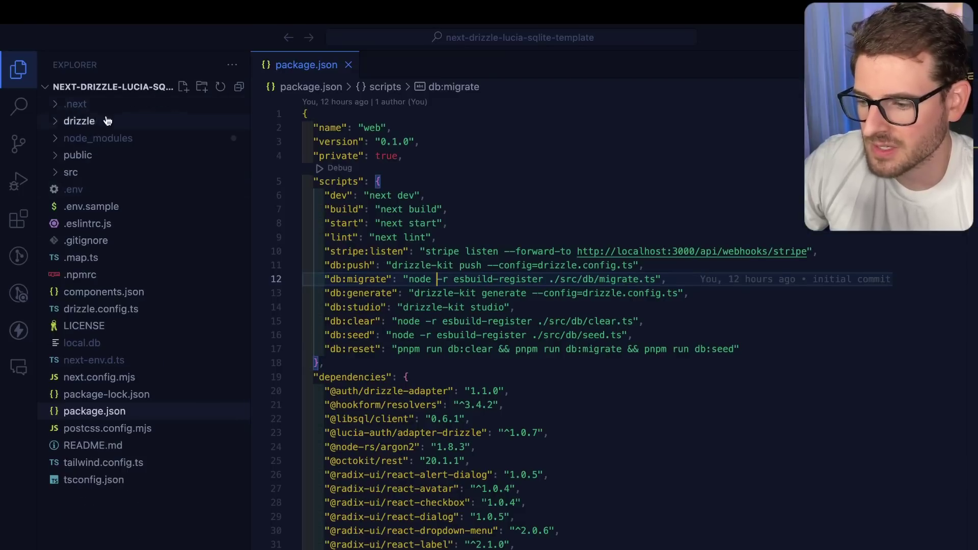
left_click(88, 138)
left_click(77, 138)
Dismiss the runnable scripts list and point out package.json's lint and db:generate scripts.
left_click(322, 169)
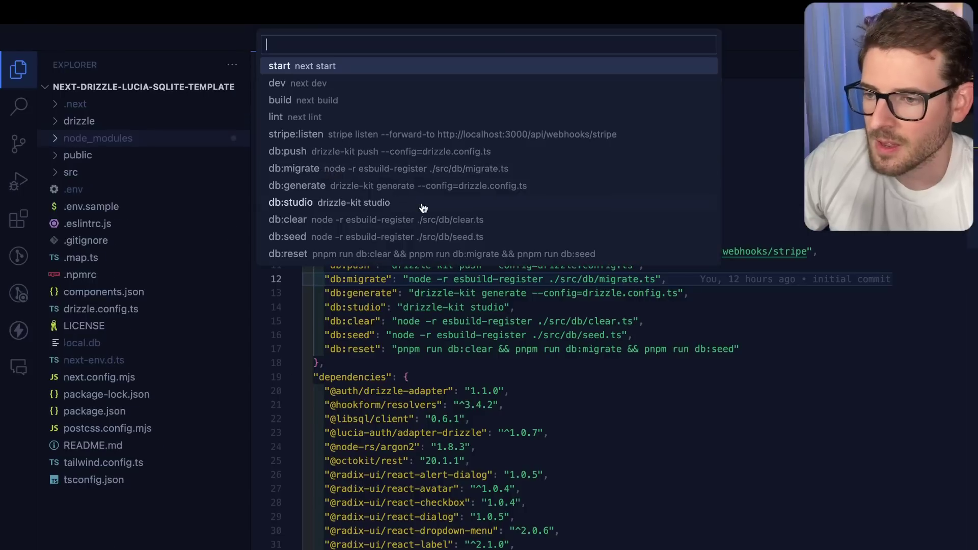
key("Escape")
left_click(443, 236)
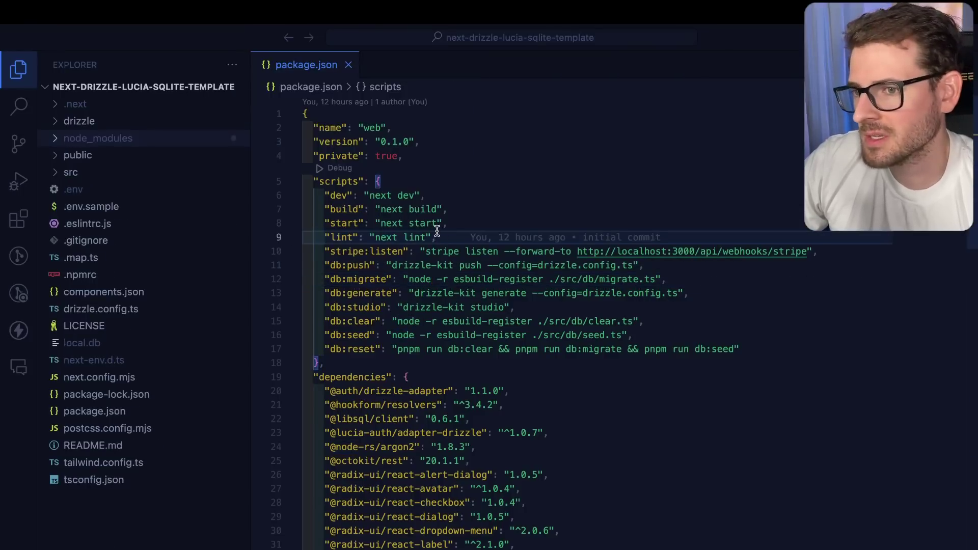
left_click(443, 294)
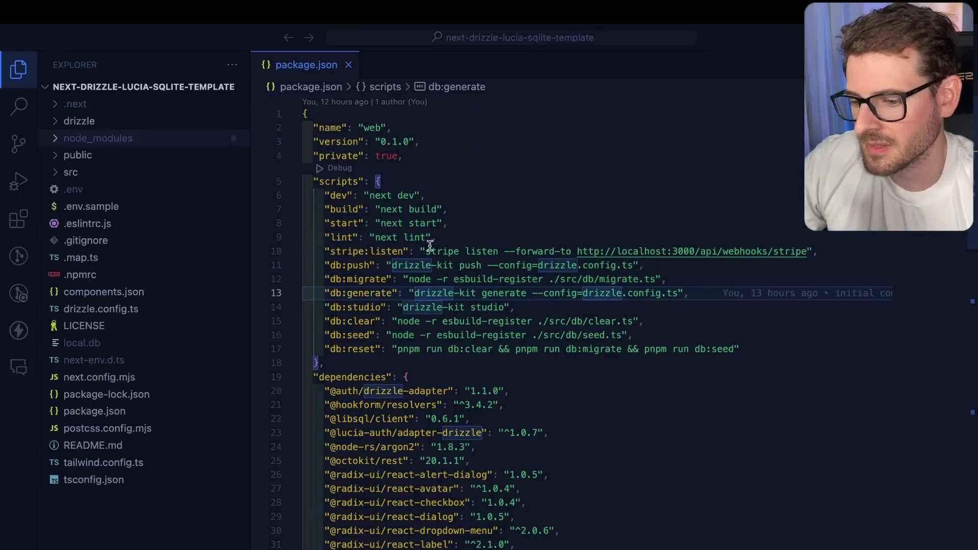
left_click(464, 239)
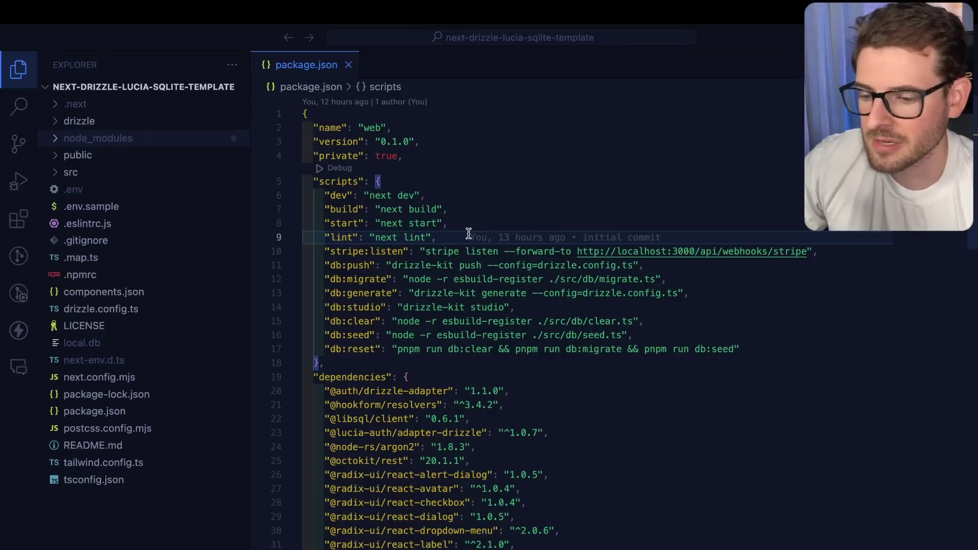
Switch to Chrome and scroll down the GitHub htmx README.
key("super+Tab")
scroll(470, 184, "down", 8)
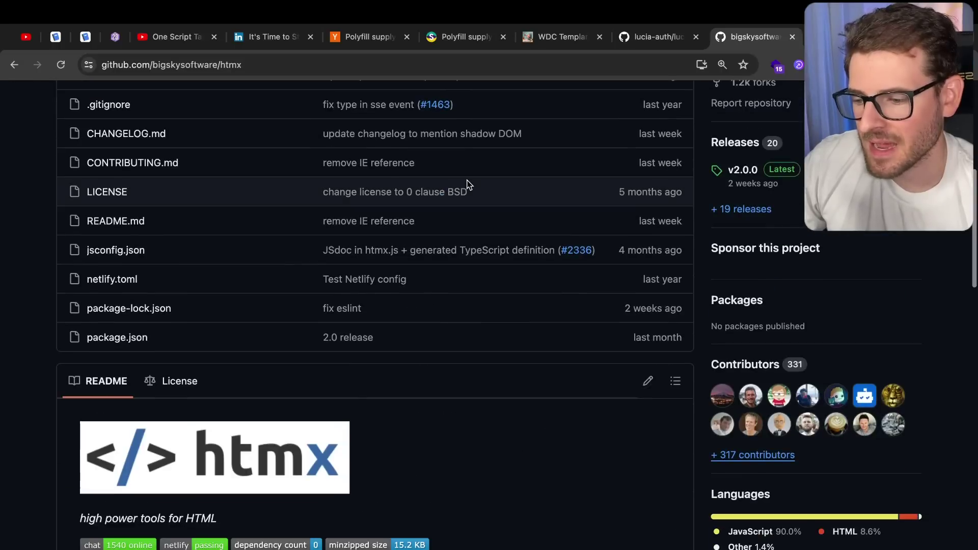
scroll(469, 185, "down", 3)
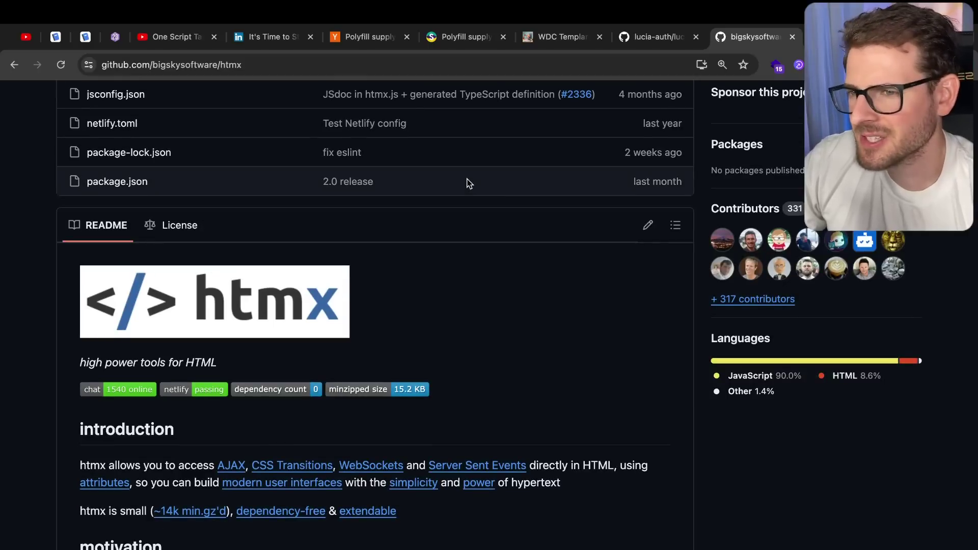
scroll(469, 185, "down", 1)
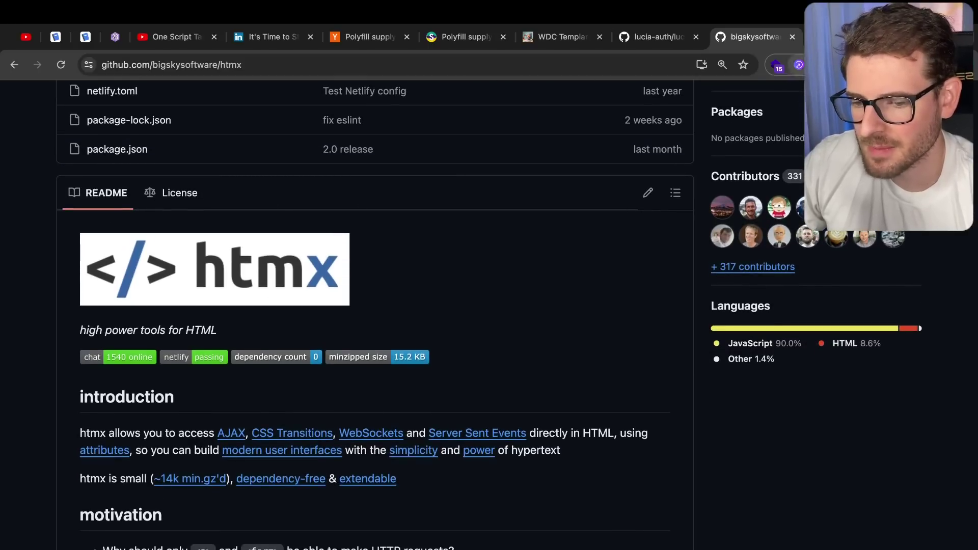
Switch to the npm htmx.org tab, screenshot part of it and scroll down the page.
left_click(778, 65)
key("super+shift+4")
left_click_drag(524, 241, 390, 317)
scroll(424, 415, "down", 5)
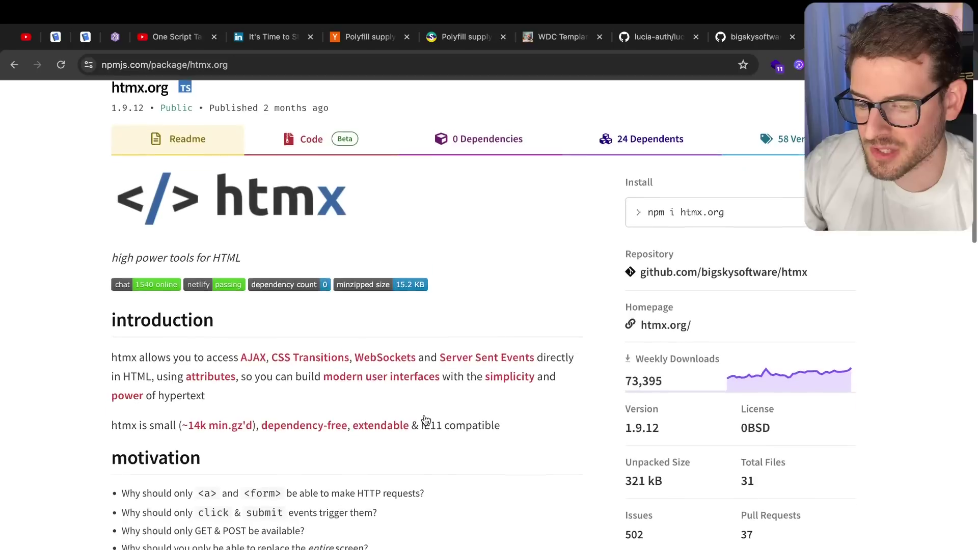
scroll(424, 415, "down", 2)
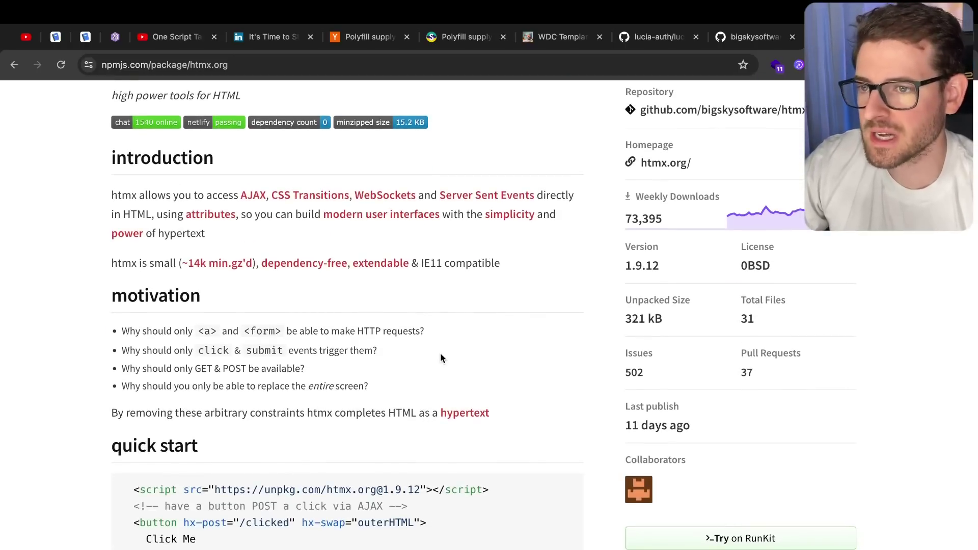
scroll(437, 367, "down", 2)
scroll(435, 373, "down", 1)
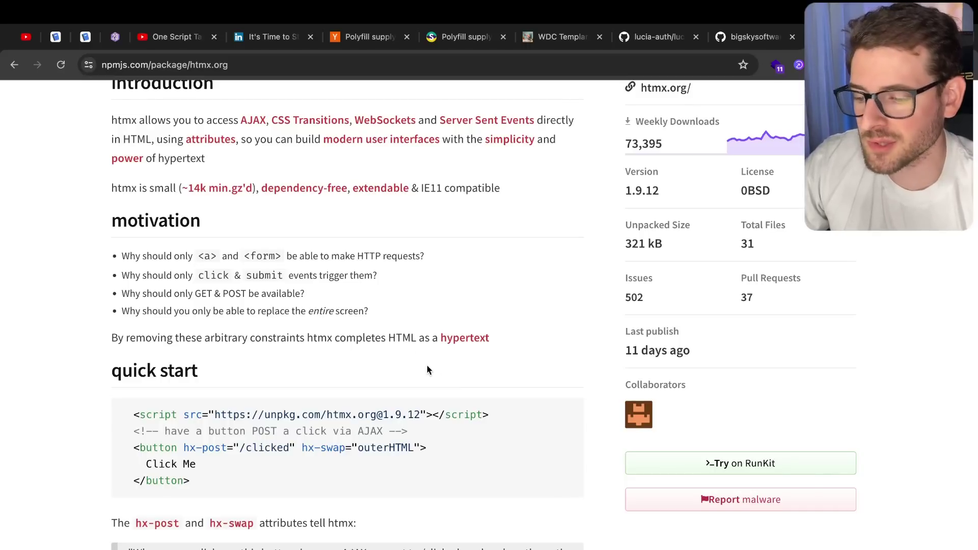
scroll(418, 347, "down", 2)
scroll(457, 281, "up", 2)
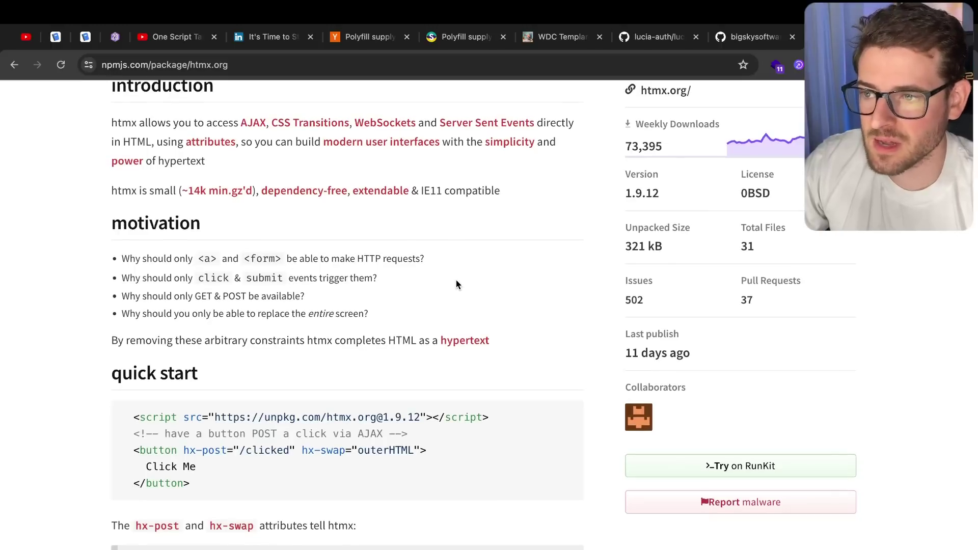
scroll(457, 281, "down", 2)
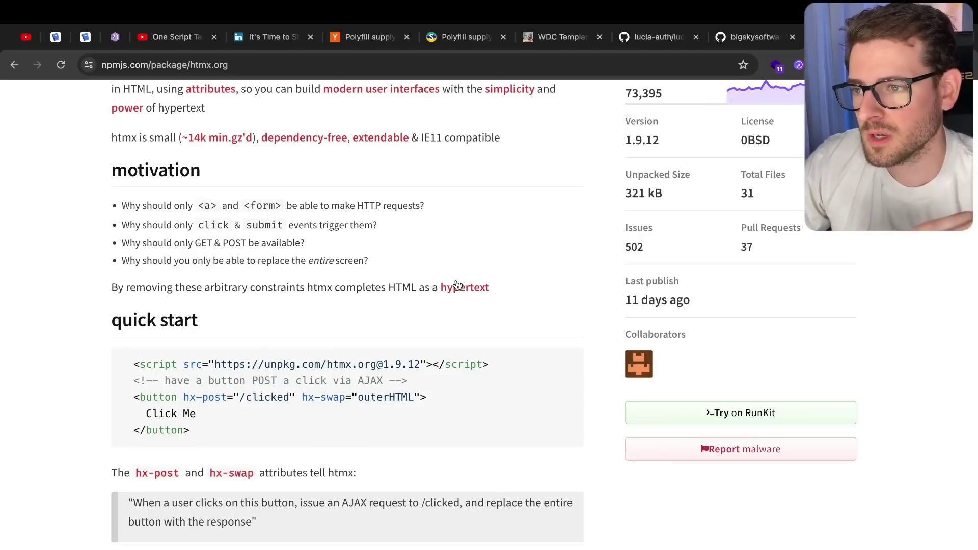
Close the npm htmx.org tab and scroll to the top of the GitHub htmx repository.
scroll(415, 255, "down", 20)
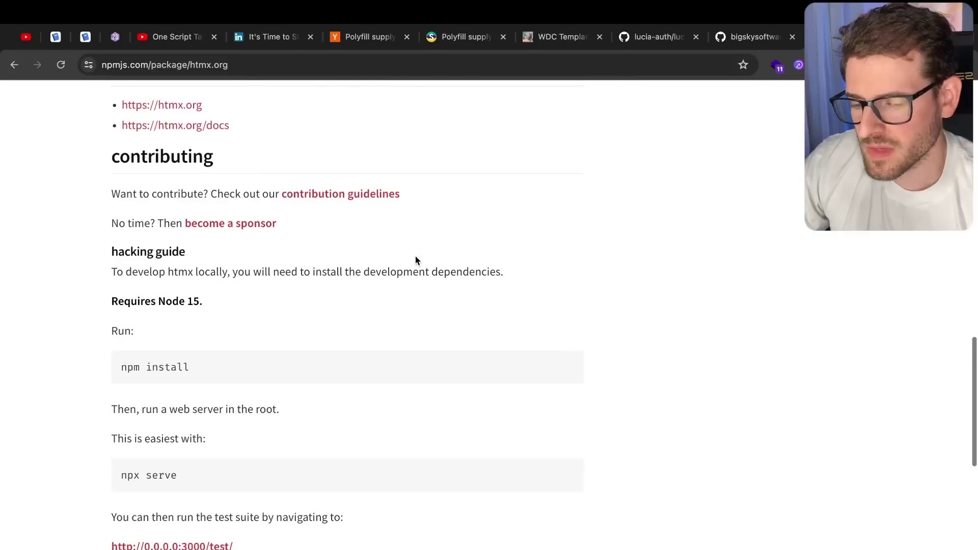
scroll(415, 260, "up", 20)
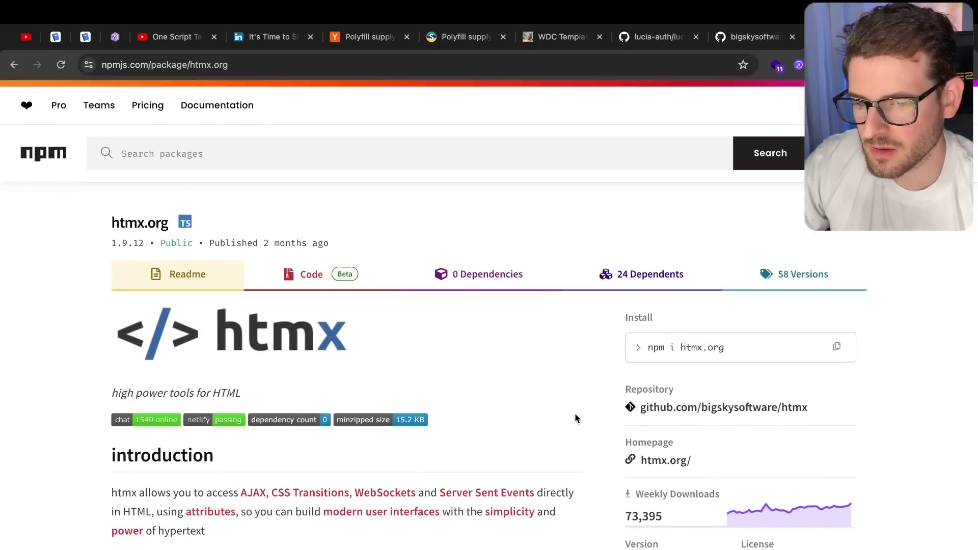
key("super+w")
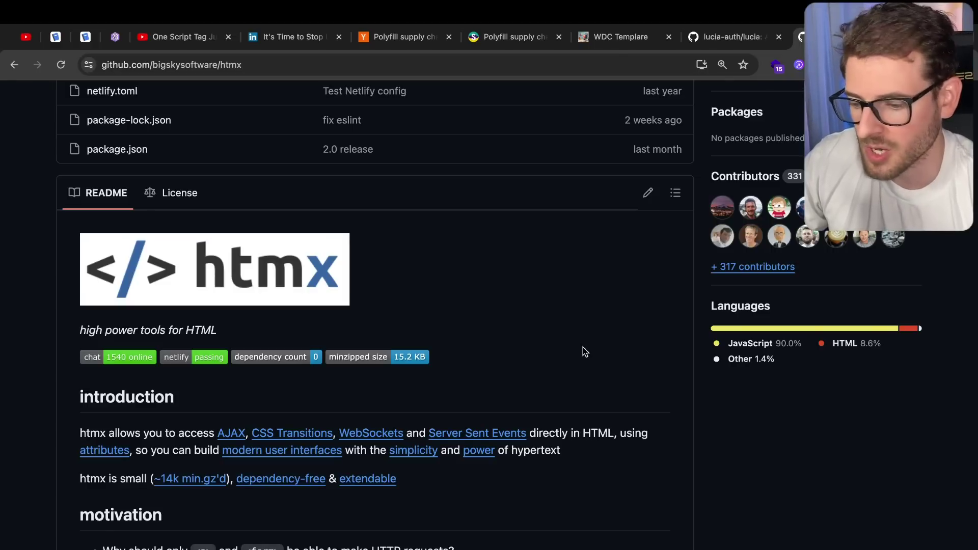
scroll(583, 347, "up", 15)
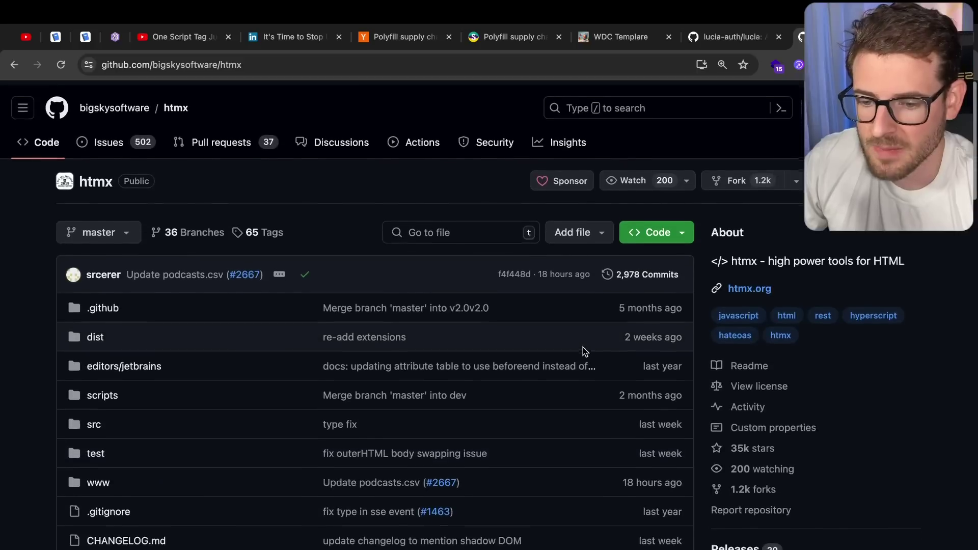